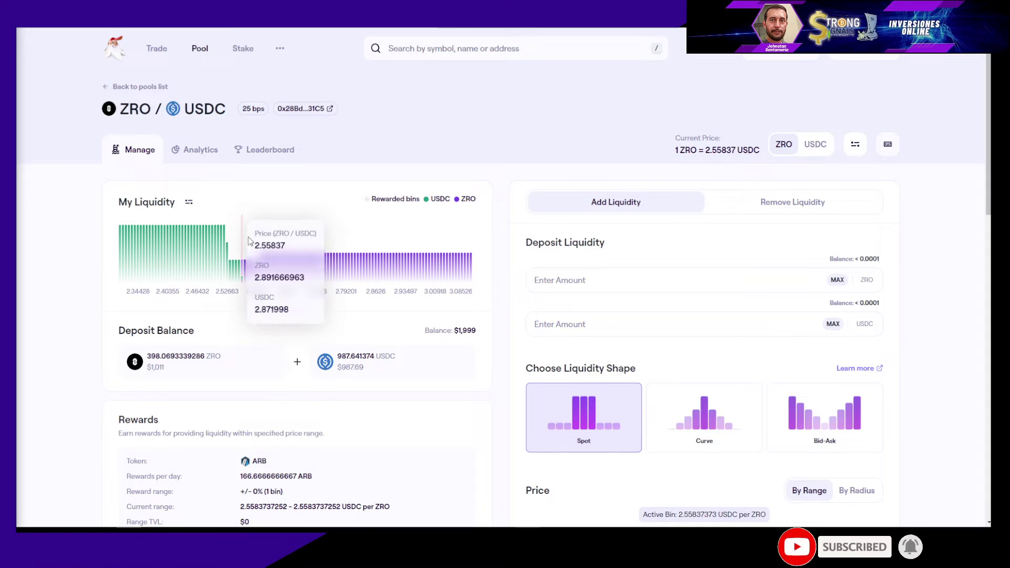
- Try a deposit amount of 1000 ZRO and clear it
mouse_move(244, 241)
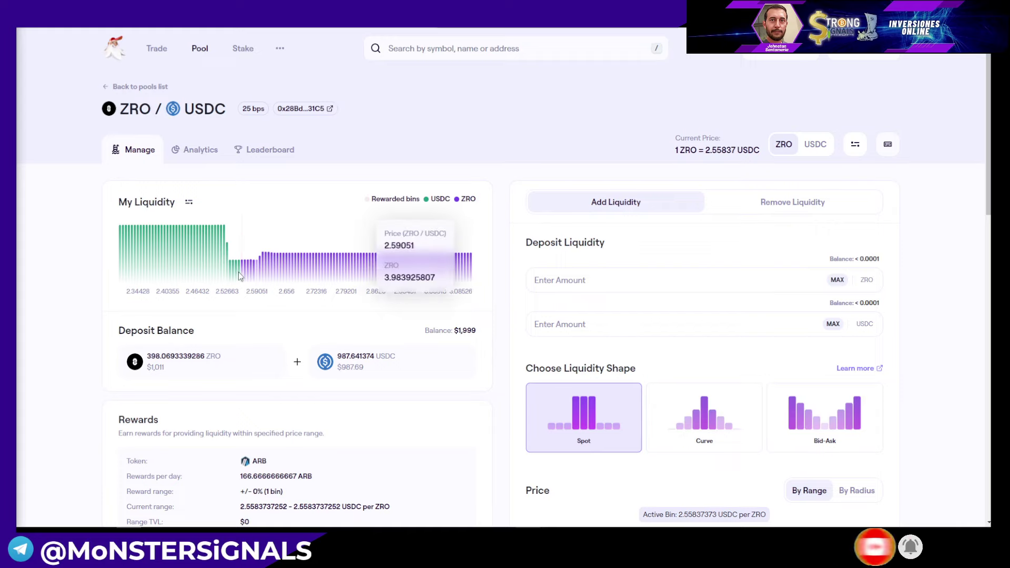
mouse_move(239, 271)
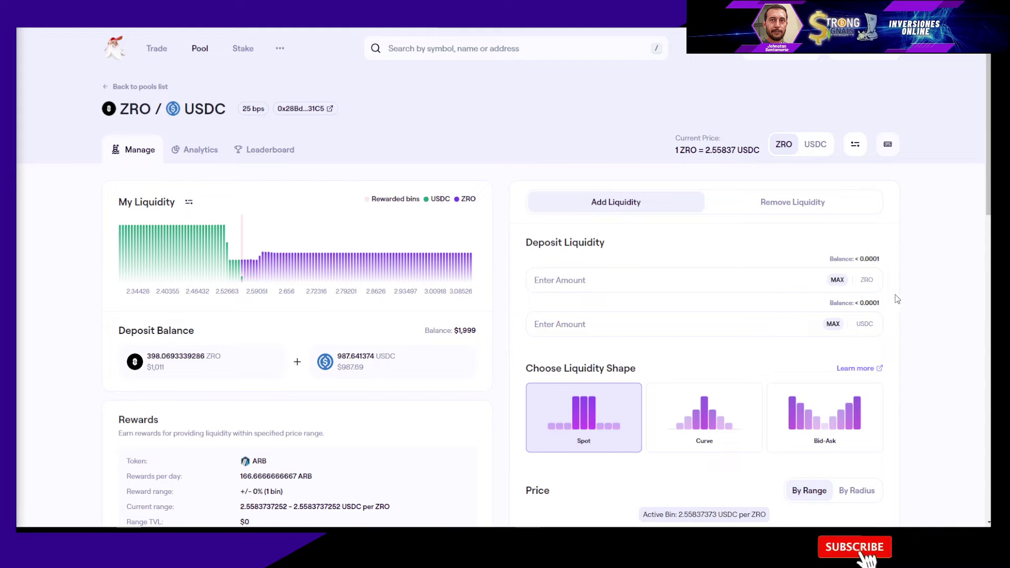
click(757, 278)
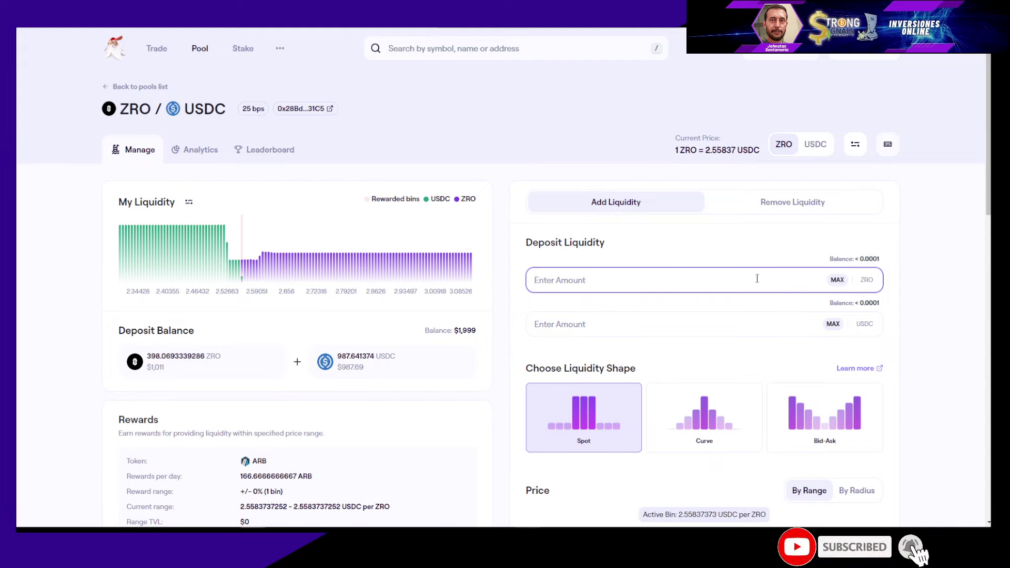
text(10)
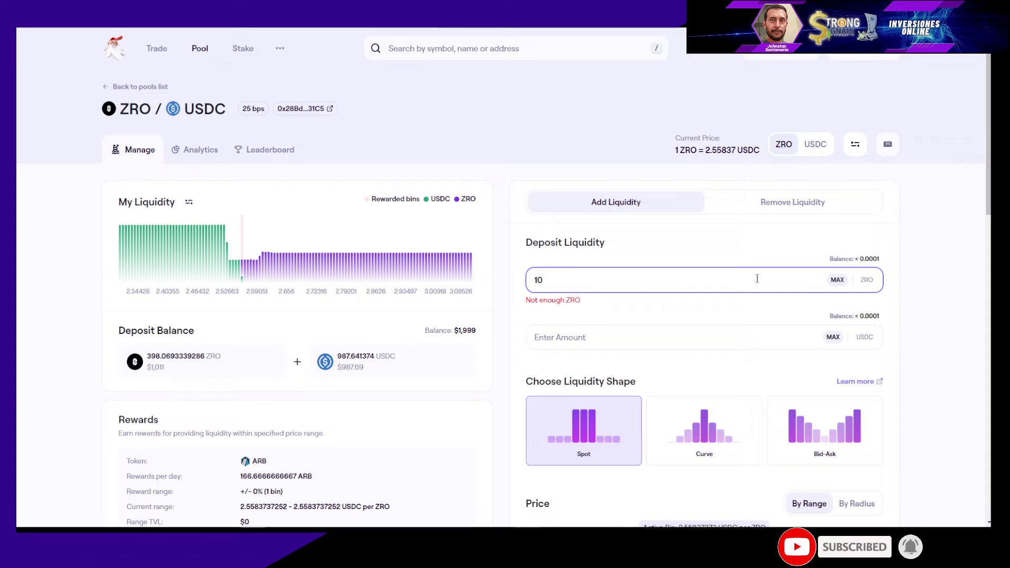
text(00)
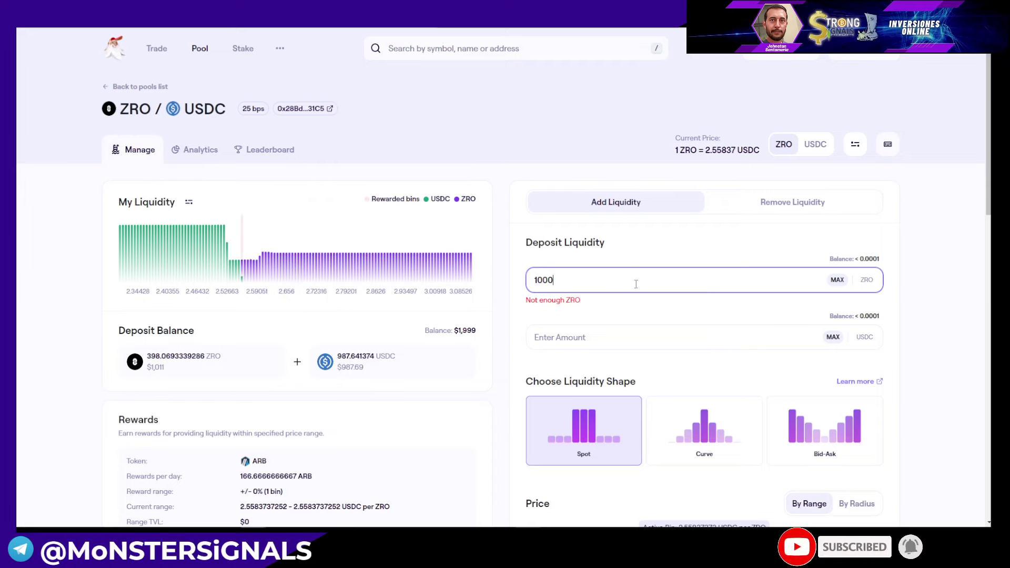
text(0)
key(BackSpace)
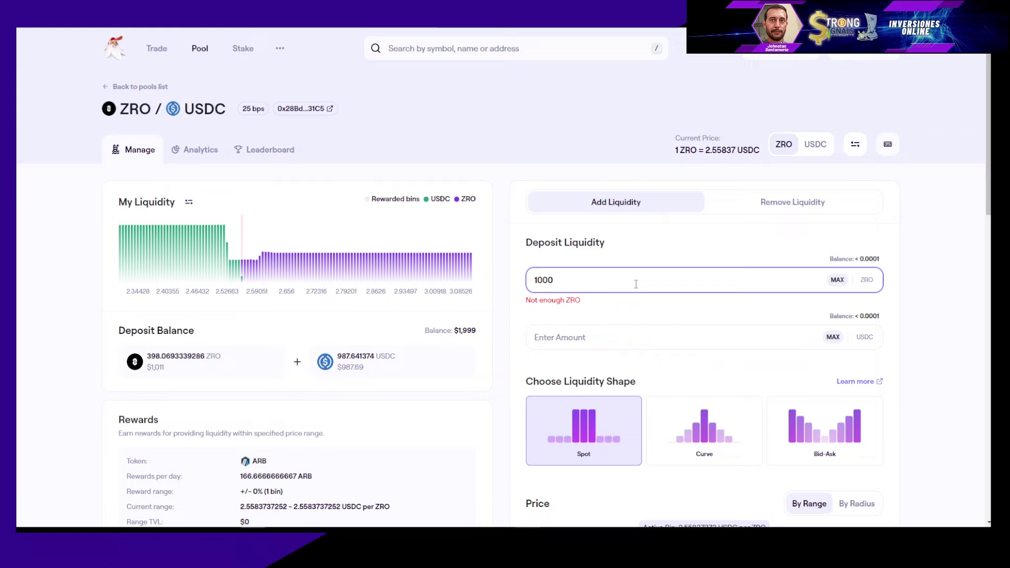
drag(572, 284, 492, 293)
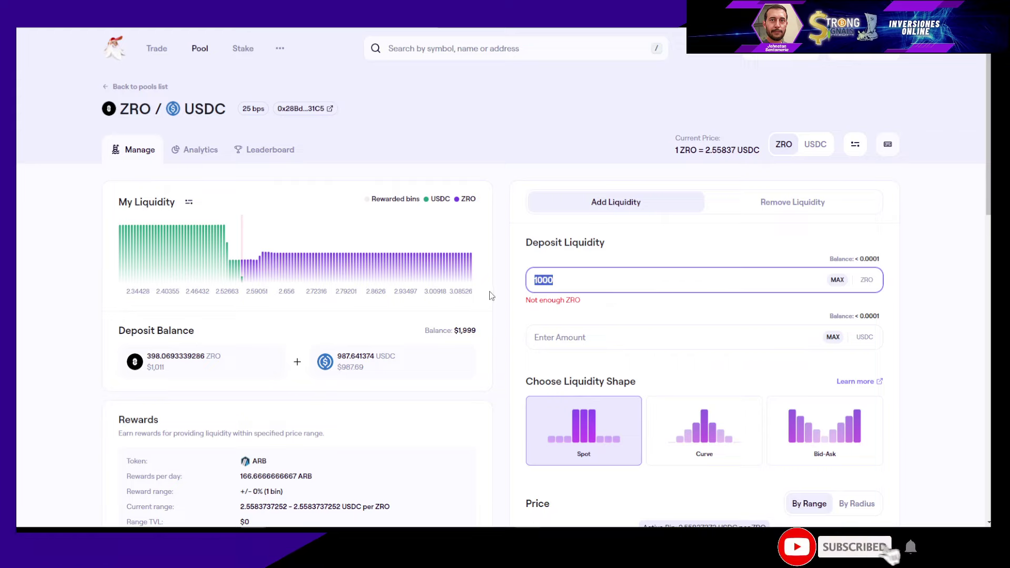
key(BackSpace)
- Enter deposit amounts of 1000 USDC and 500 ZRO for the new liquidity position
click(563, 332)
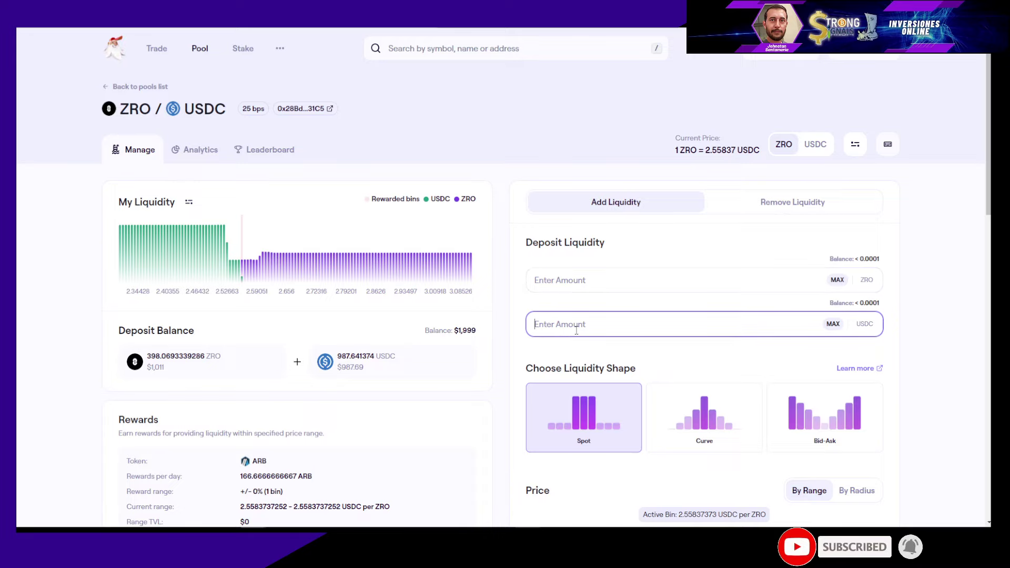
text(100)
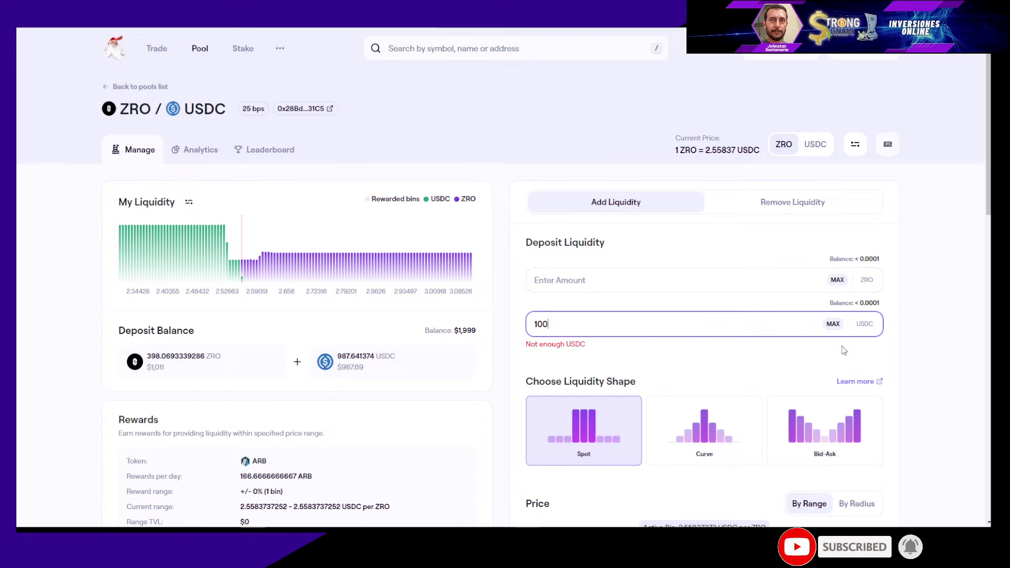
text(0)
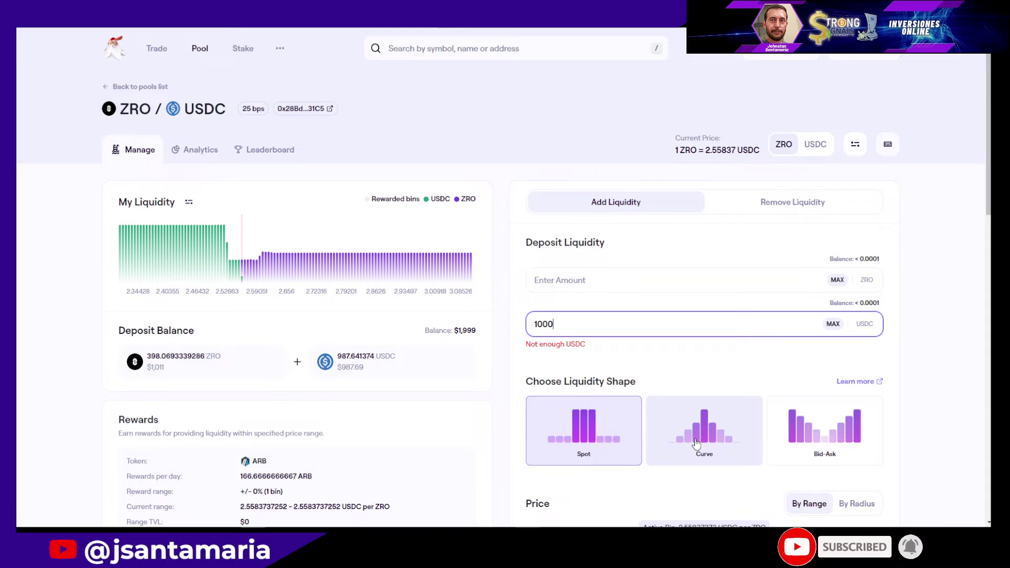
mouse_move(210, 228)
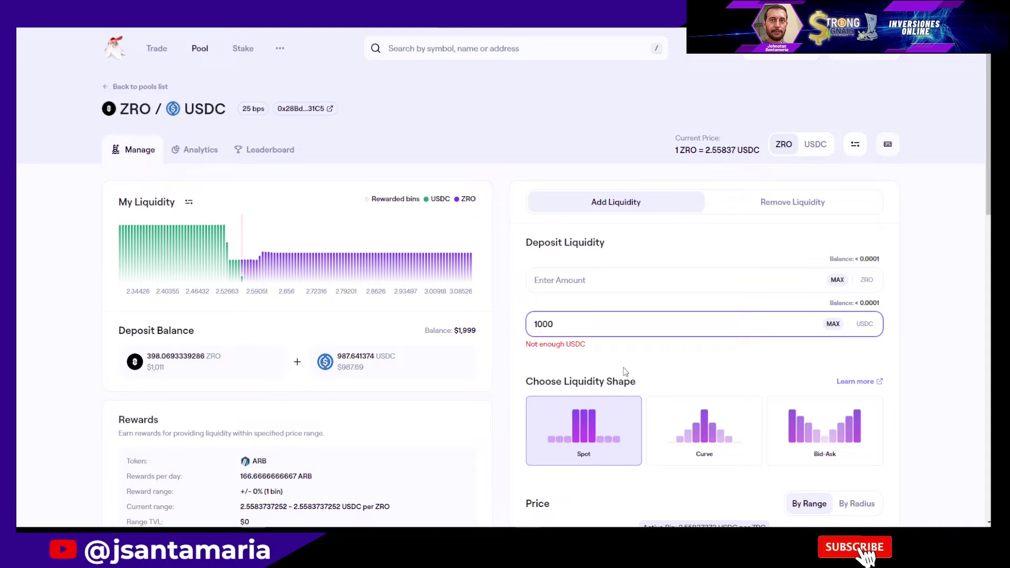
double_click(562, 333)
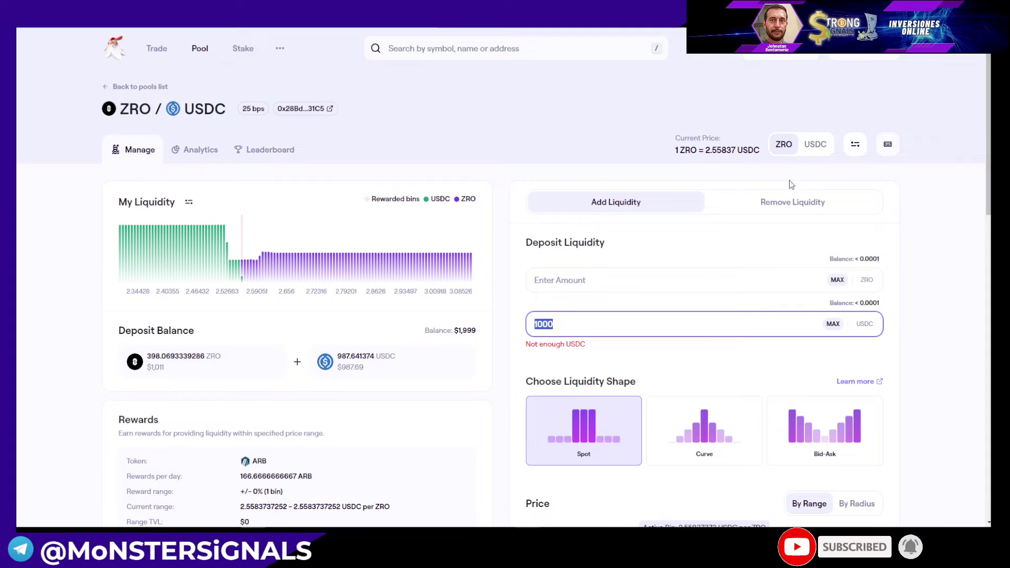
click(562, 287)
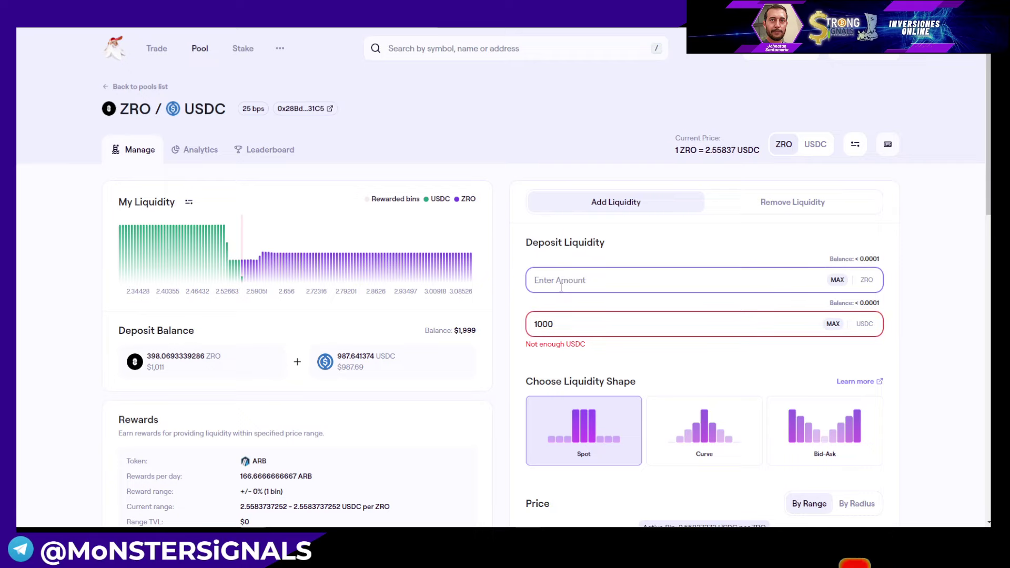
text(500)
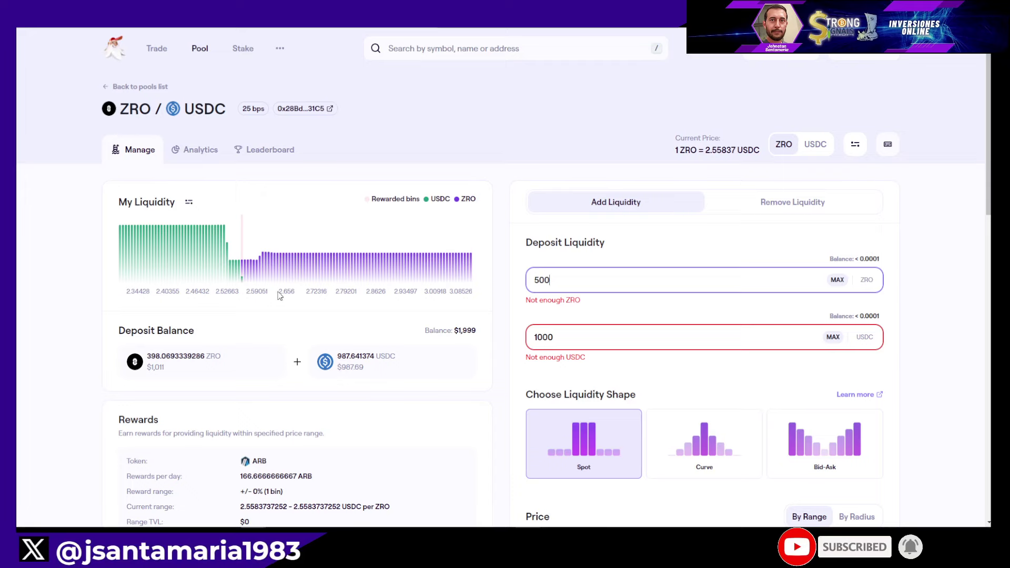
- Try defining the price by radius with 50 bins, and return to defining it by range
mouse_move(251, 260)
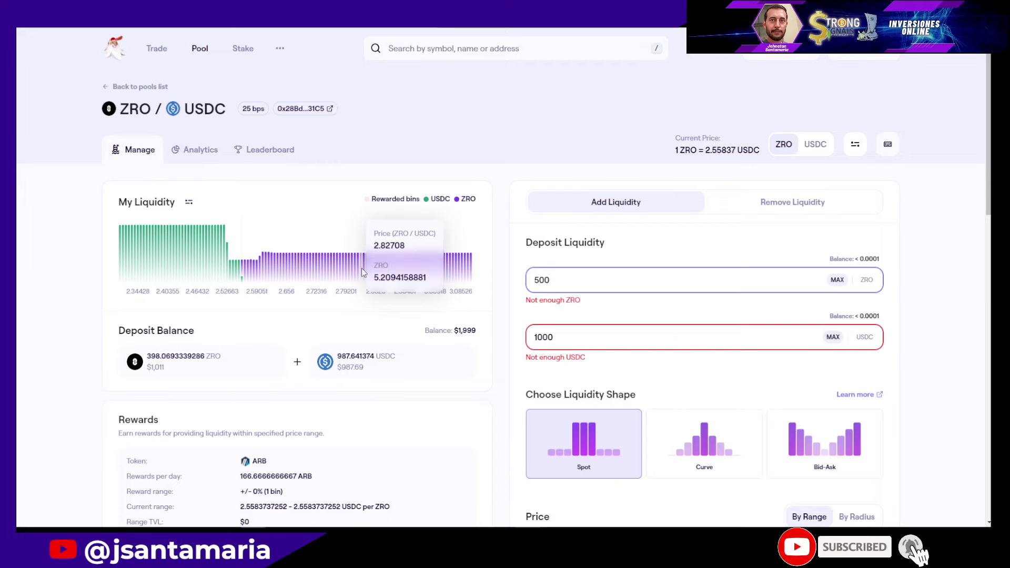
scroll(840, 376, down, 2)
scroll(841, 377, down, 1)
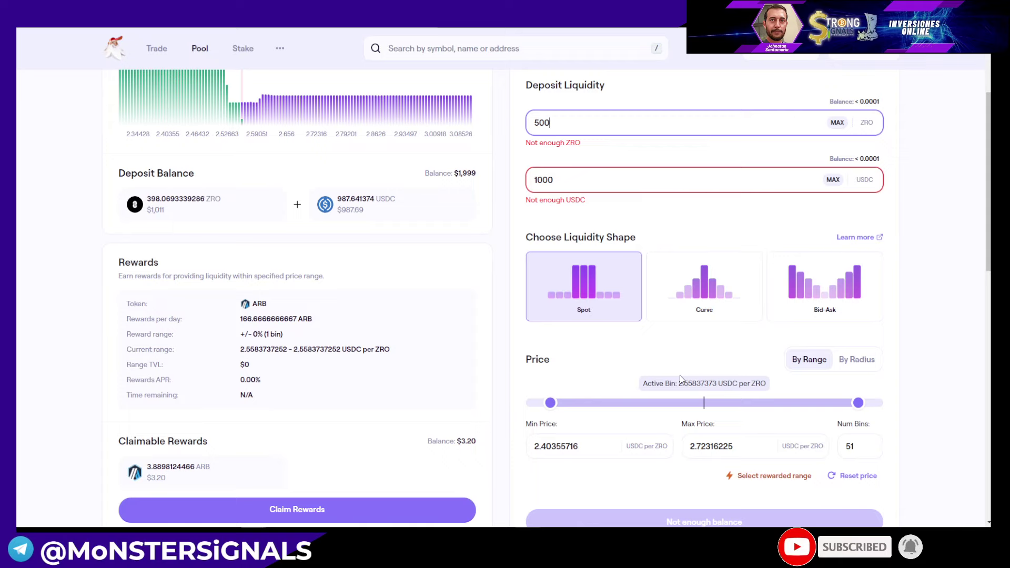
scroll(680, 375, down, 1)
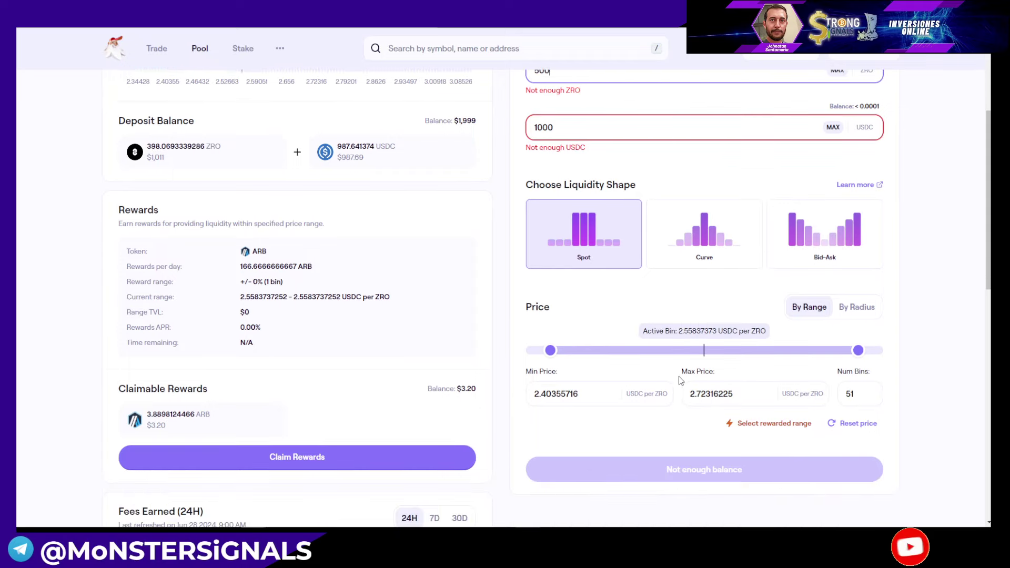
click(864, 309)
double_click(739, 363)
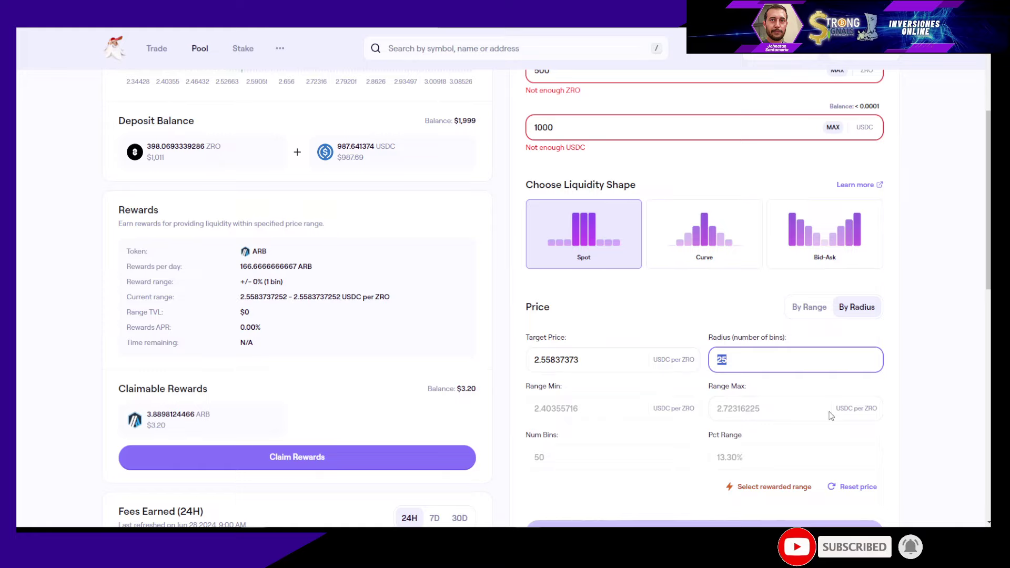
text(50)
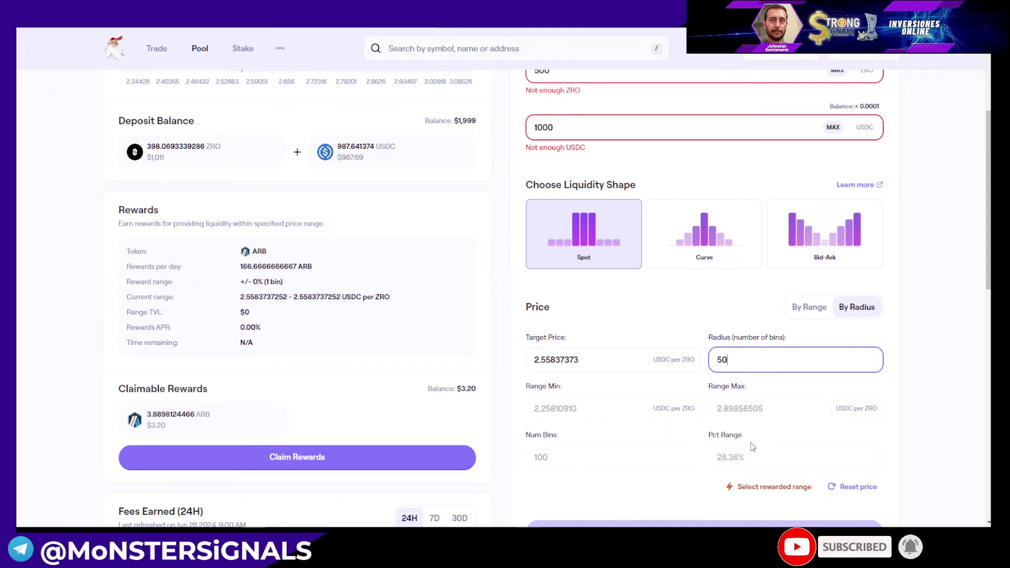
click(798, 312)
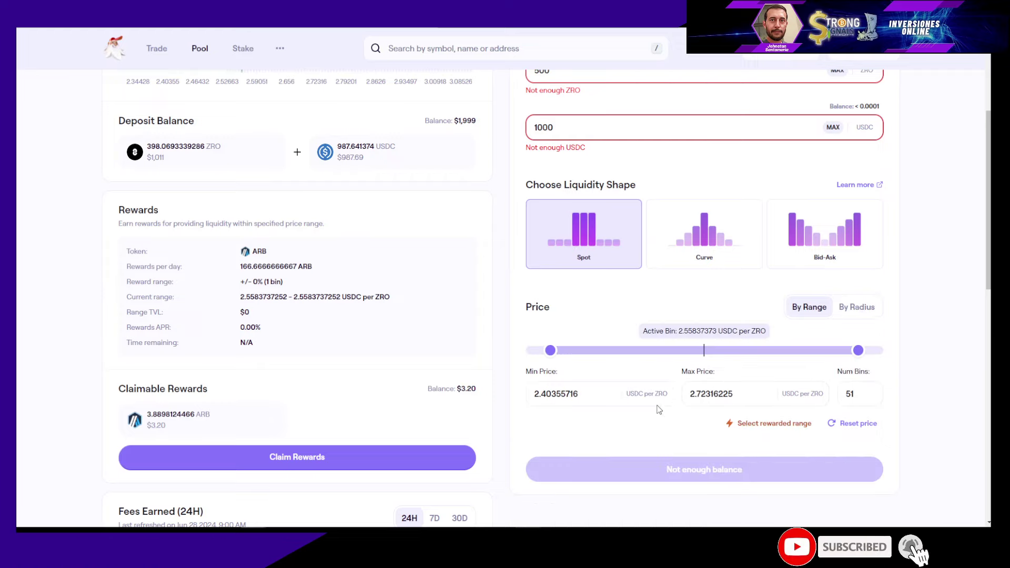
- Clear the USDC deposit amount, leaving only the ZRO amount filled in
scroll(661, 402, up, 3)
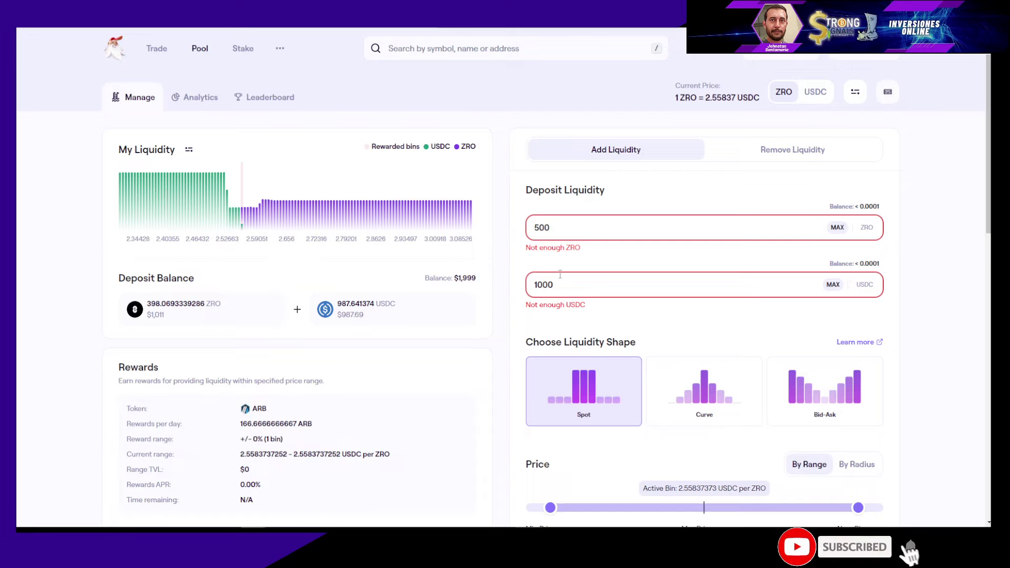
scroll(579, 299, up, 2)
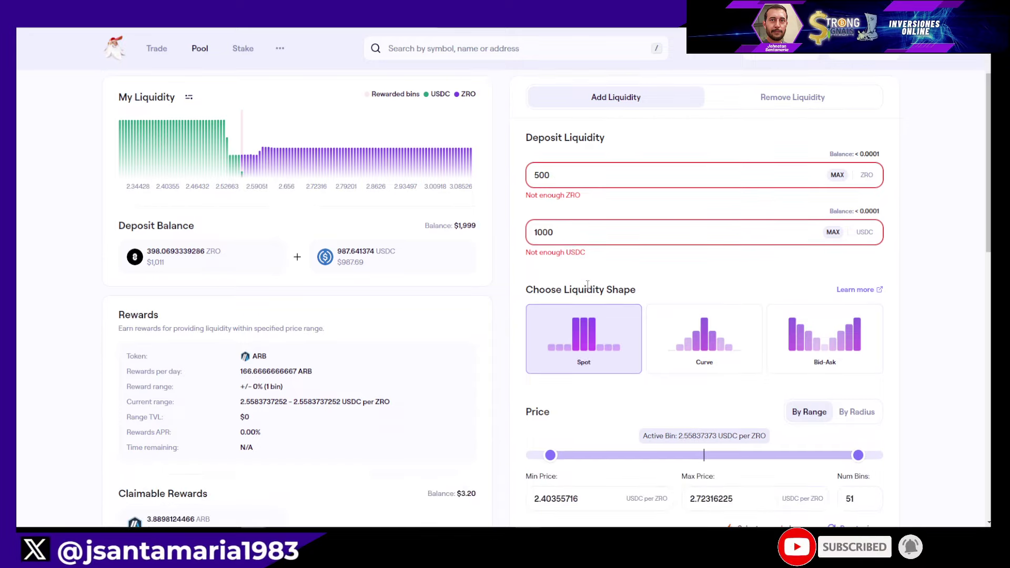
drag(570, 336, 506, 337)
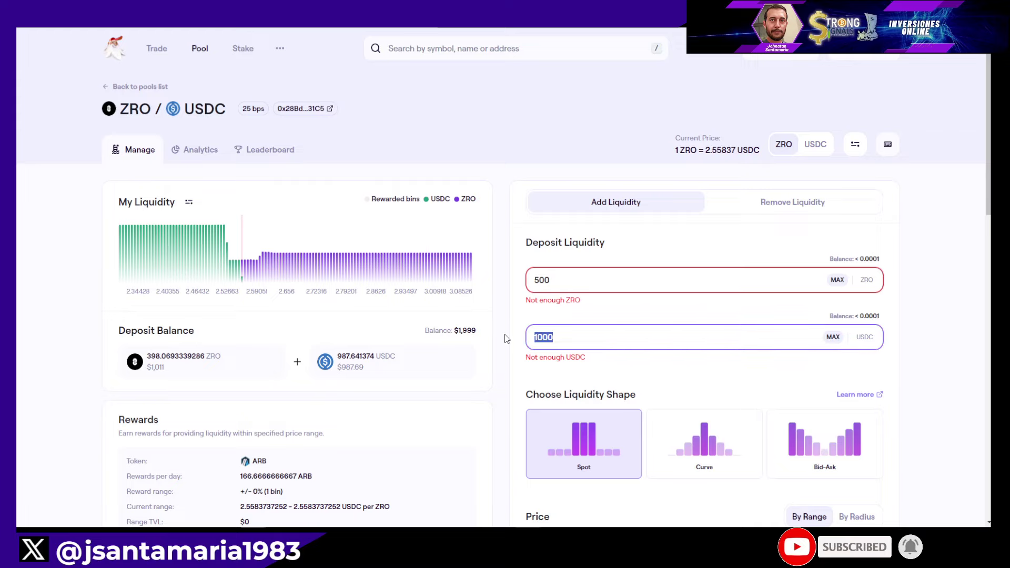
key(BackSpace)
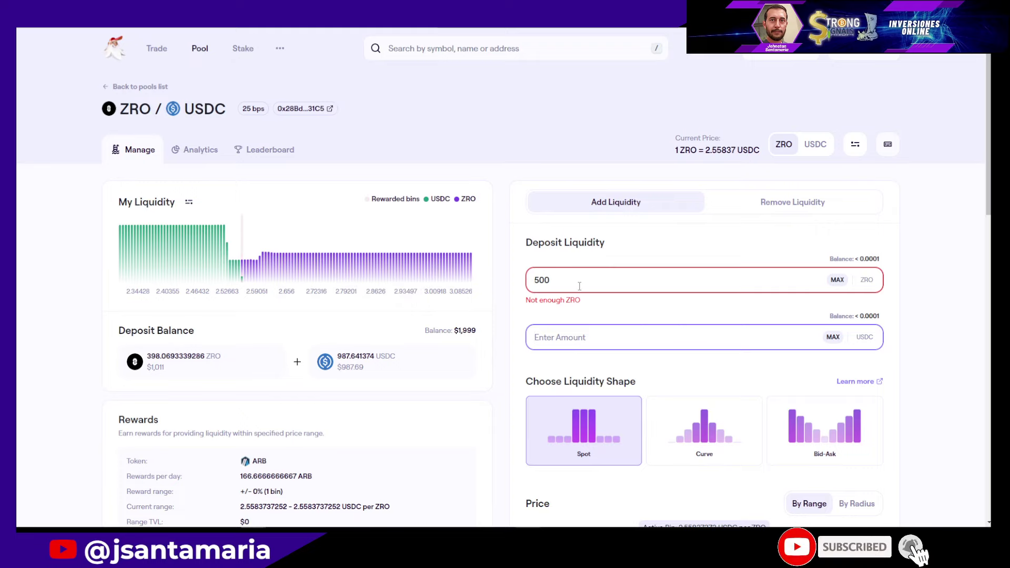
- Set the minimum price to 2.55 USDC per ZRO, just below the active bin
scroll(621, 326, down, 4)
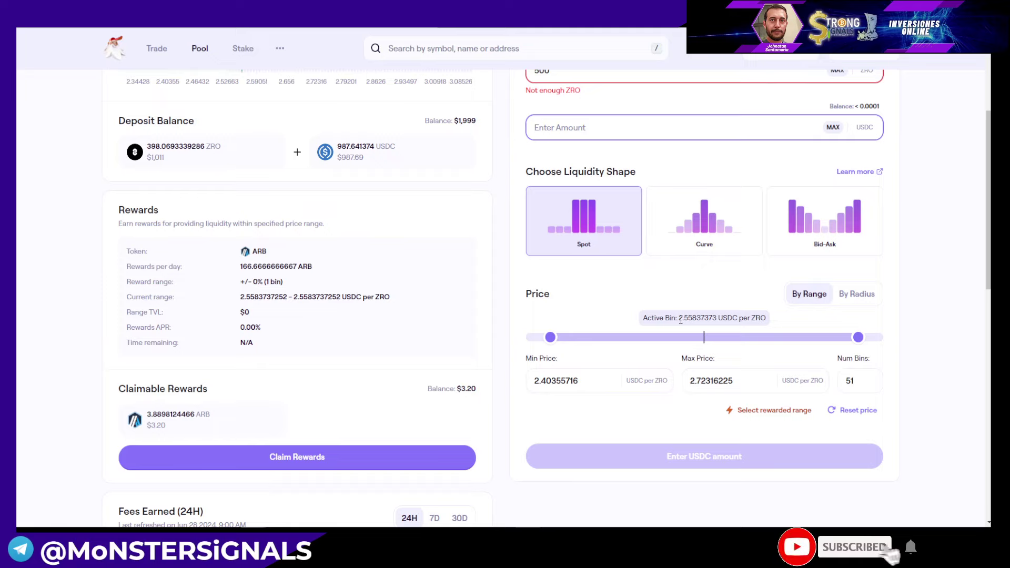
drag(679, 321, 706, 322)
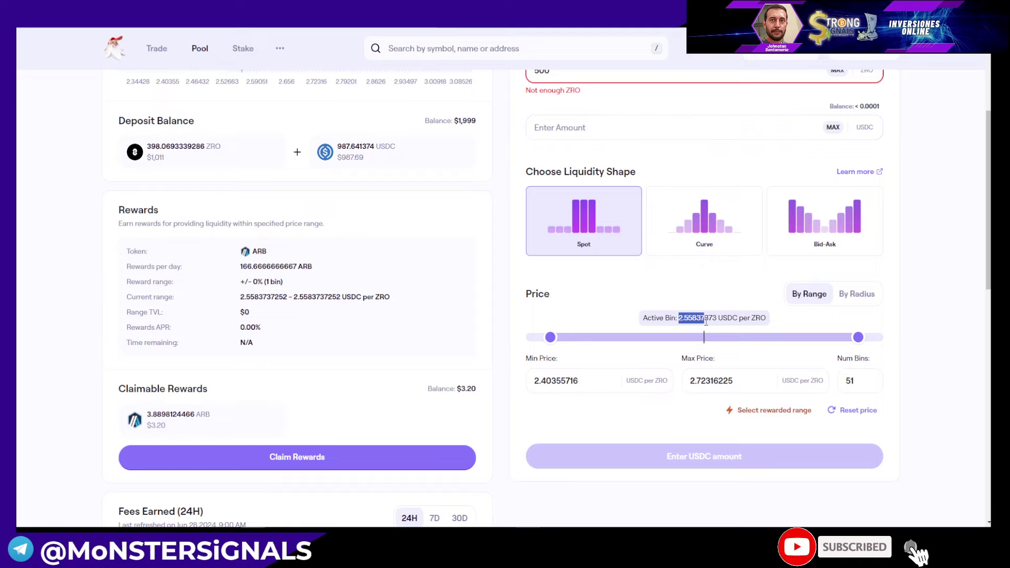
click(589, 380)
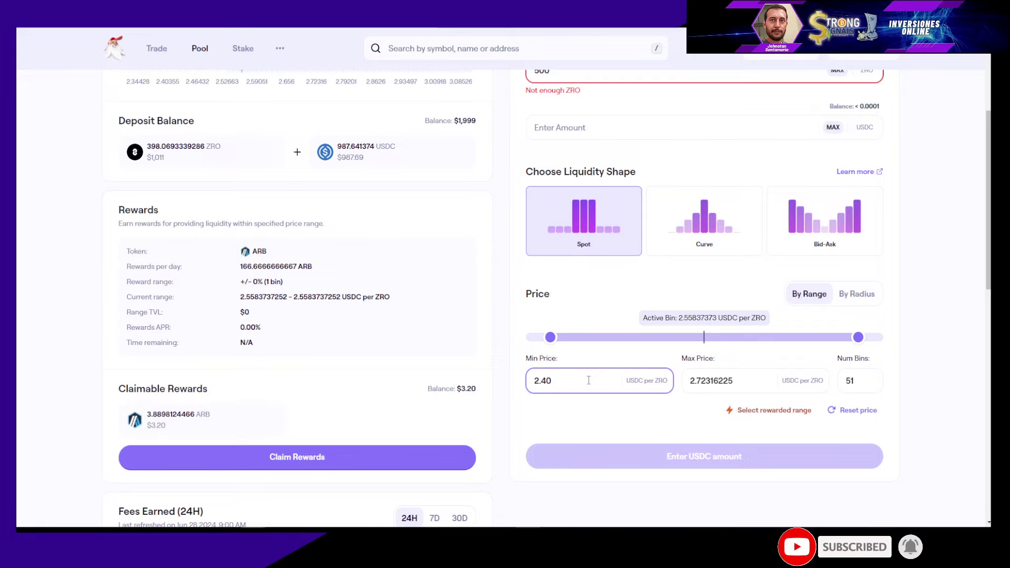
key(BackSpace)
key(BackSpace)
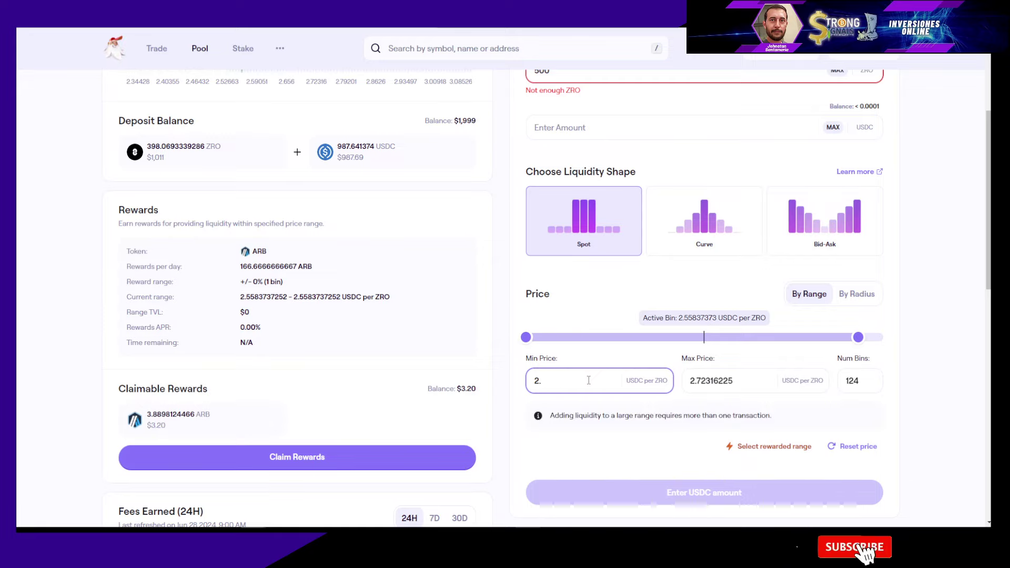
text(55)
click(751, 377)
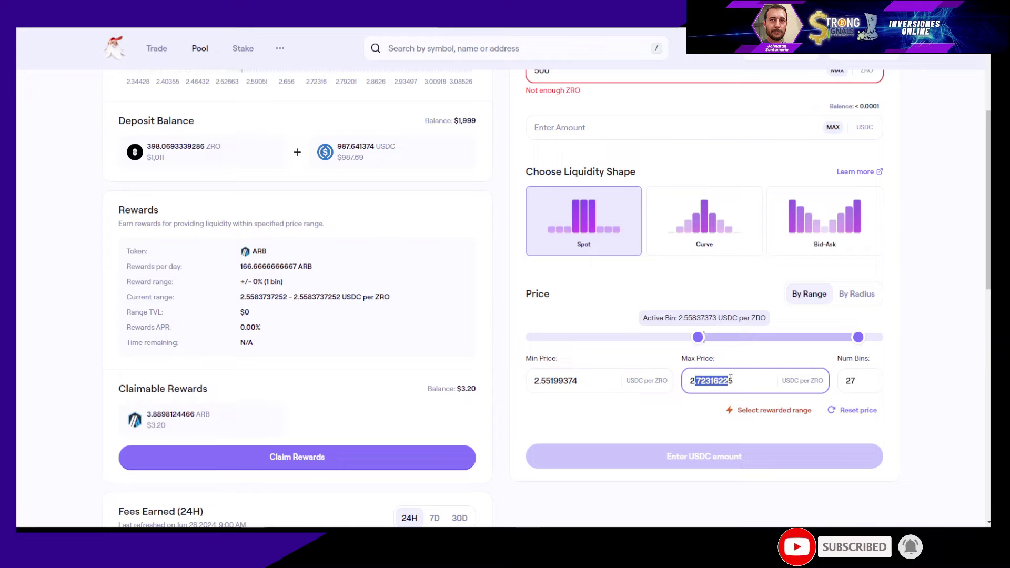
click(732, 380)
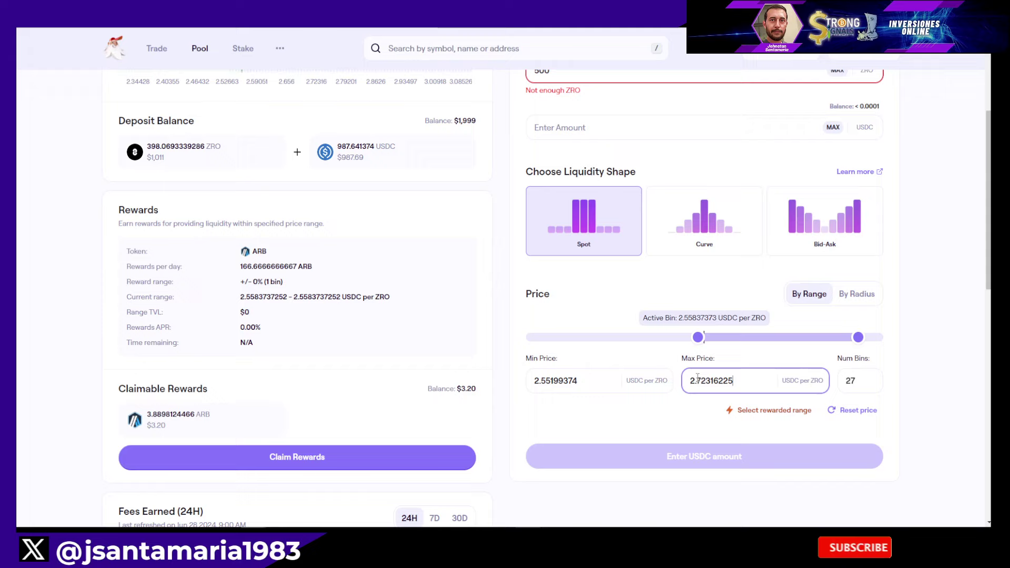
- Clear the ZRO deposit amount
scroll(697, 377, up, 2)
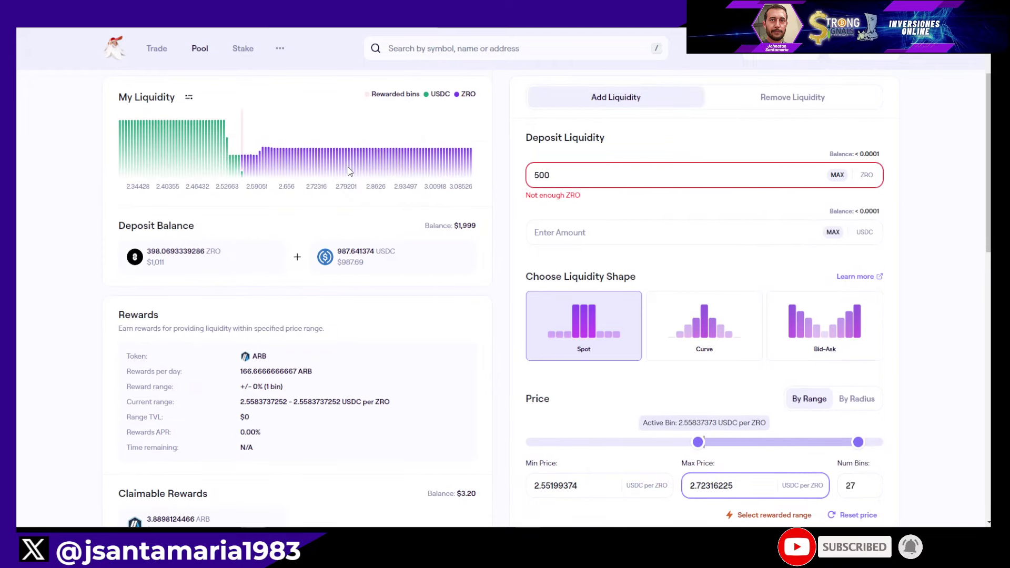
mouse_move(348, 170)
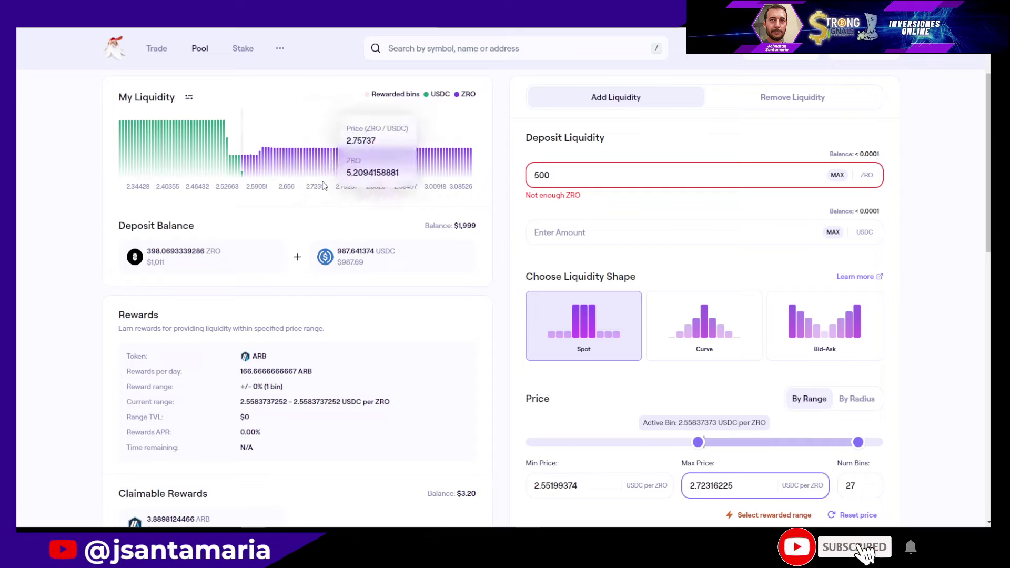
scroll(591, 320, down, 2)
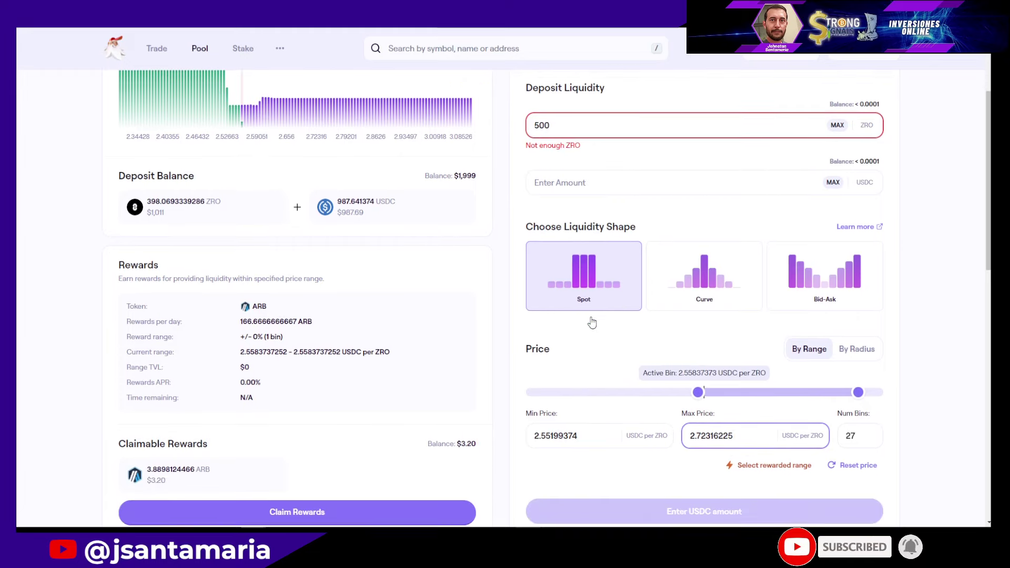
scroll(592, 319, up, 2)
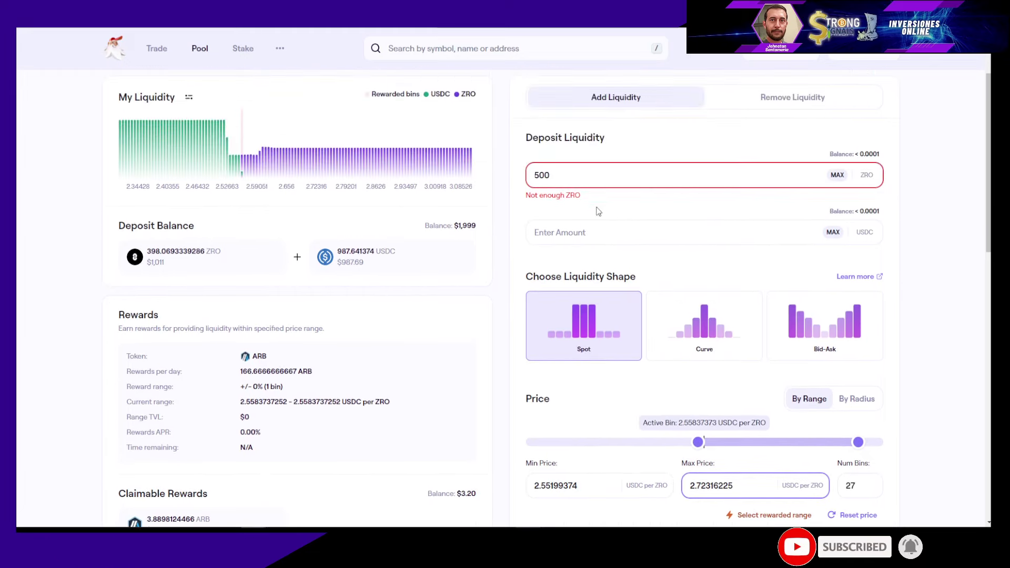
double_click(528, 169)
key(BackSpace)
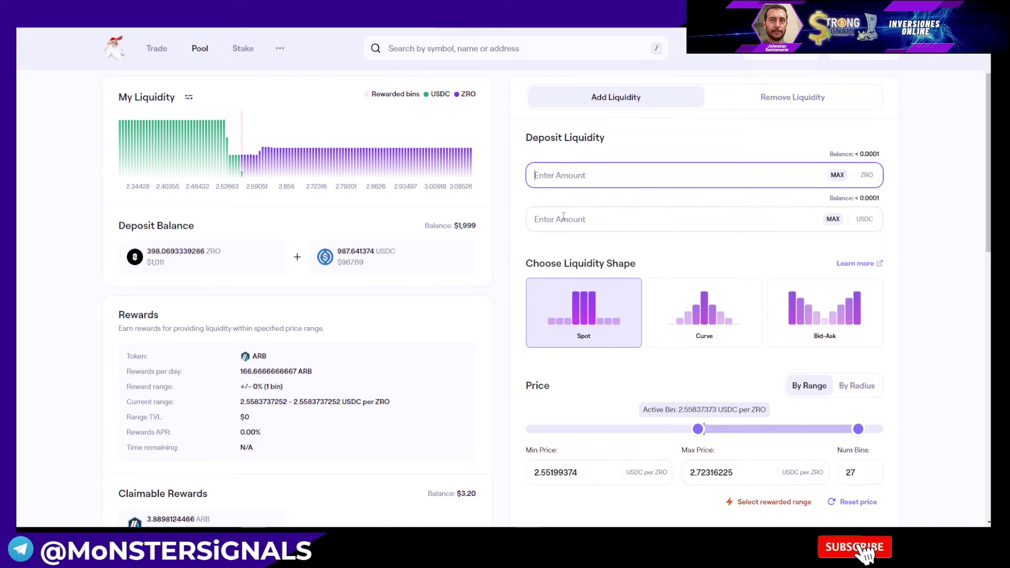
- Set the USDC deposit amount to 1000
click(564, 218)
text(11)
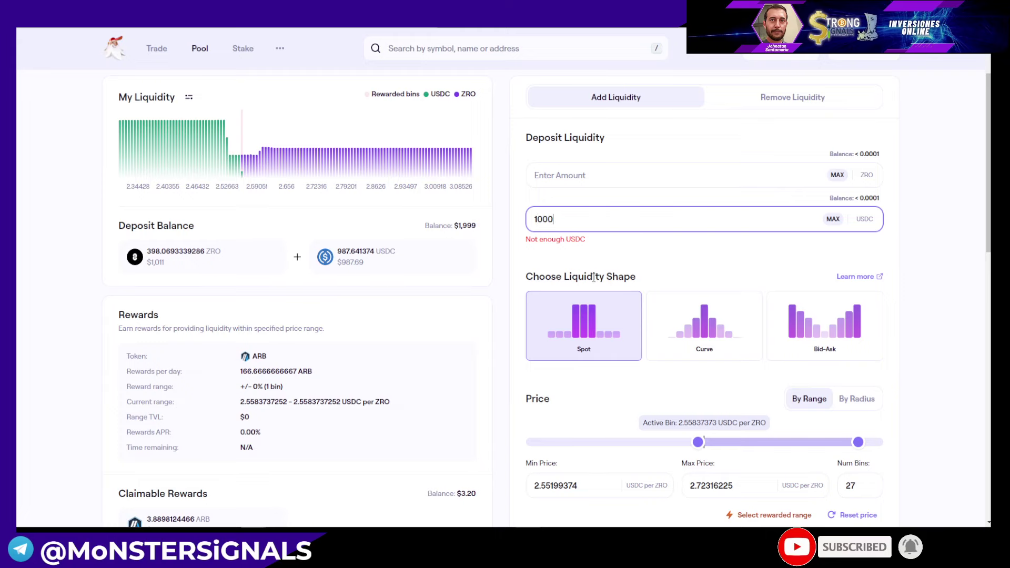
- Set the price range below the active bin, with a maximum of 2.55 and a minimum of 2.2 USDC per ZRO
scroll(594, 277, down, 2)
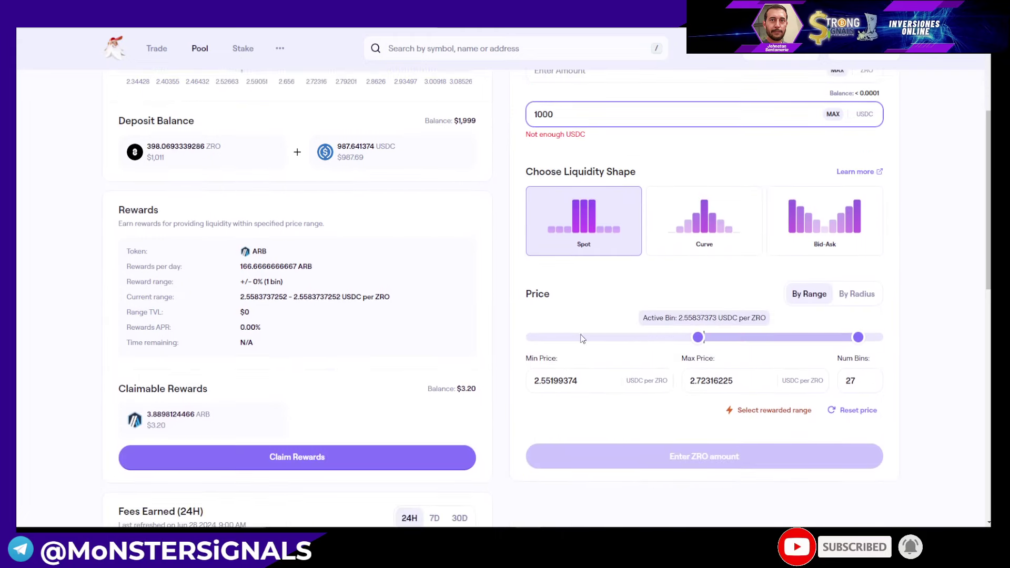
click(694, 380)
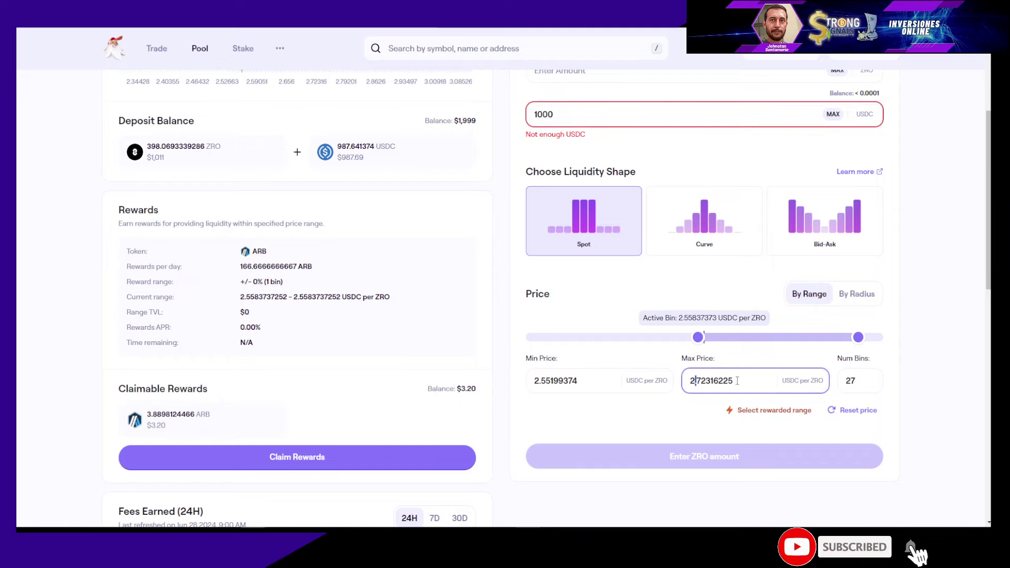
text(2.55)
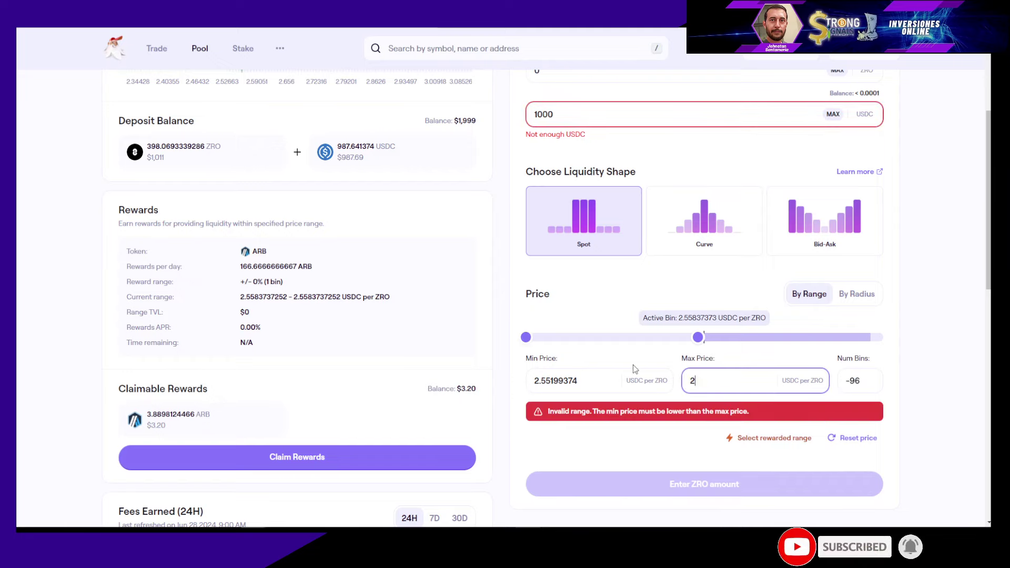
click(596, 378)
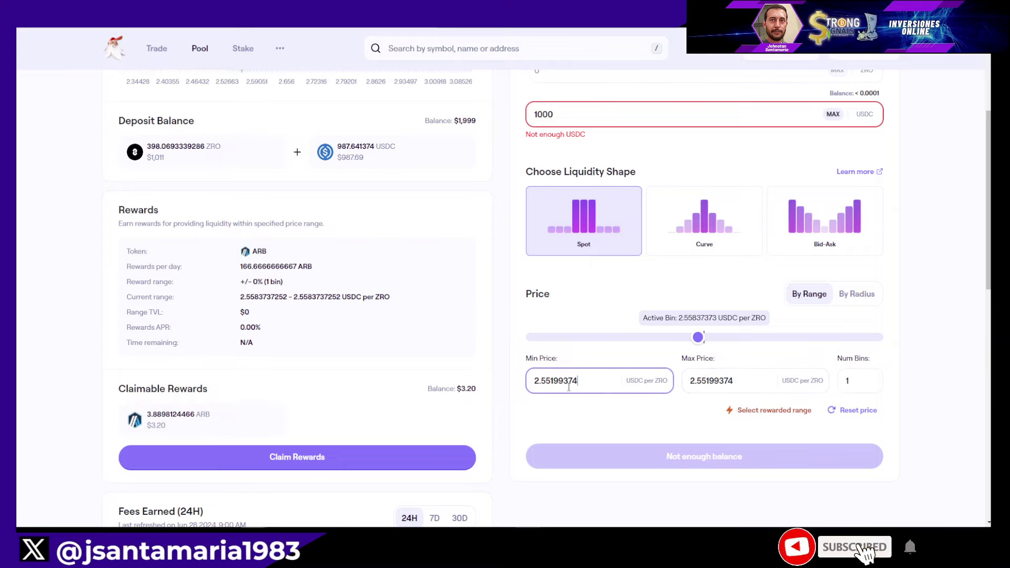
drag(582, 386, 485, 383)
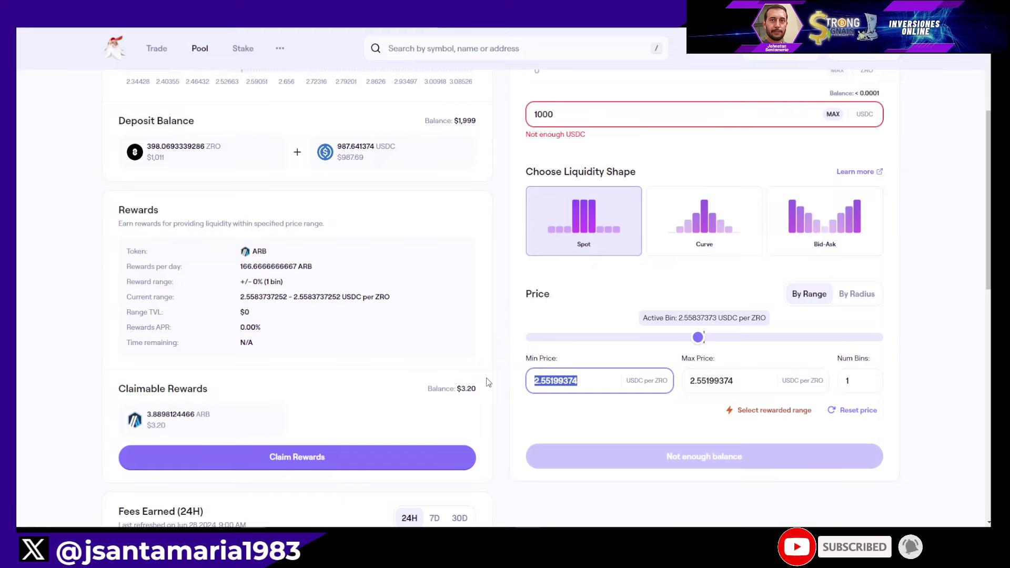
text(2.2)
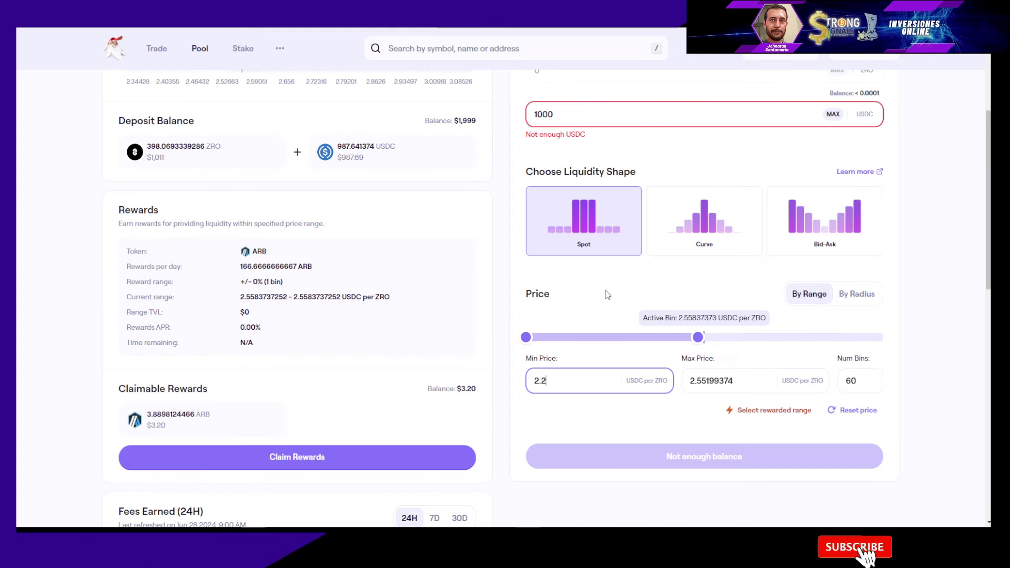
scroll(264, 128, up, 3)
mouse_move(192, 215)
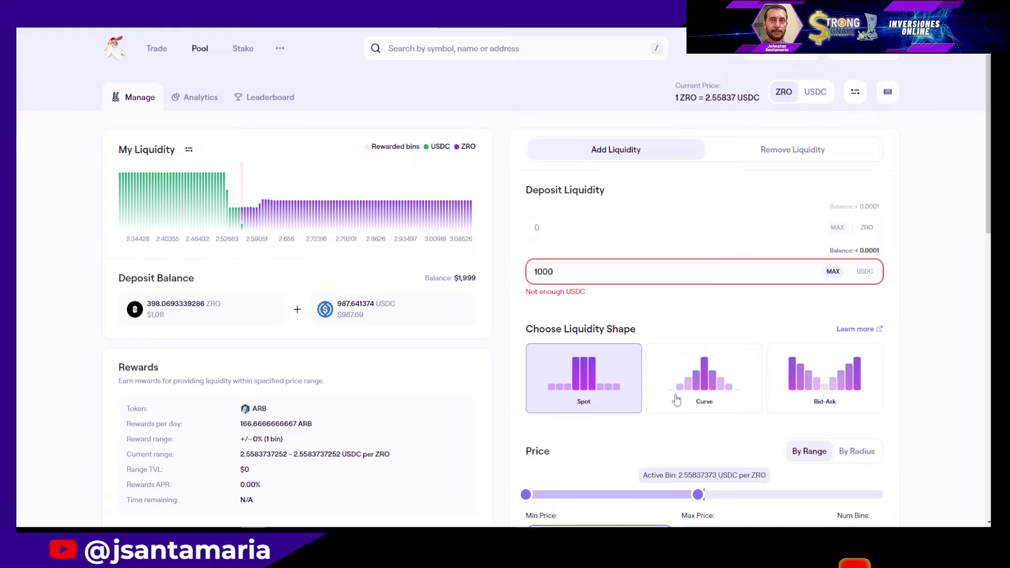
scroll(618, 347, down, 1)
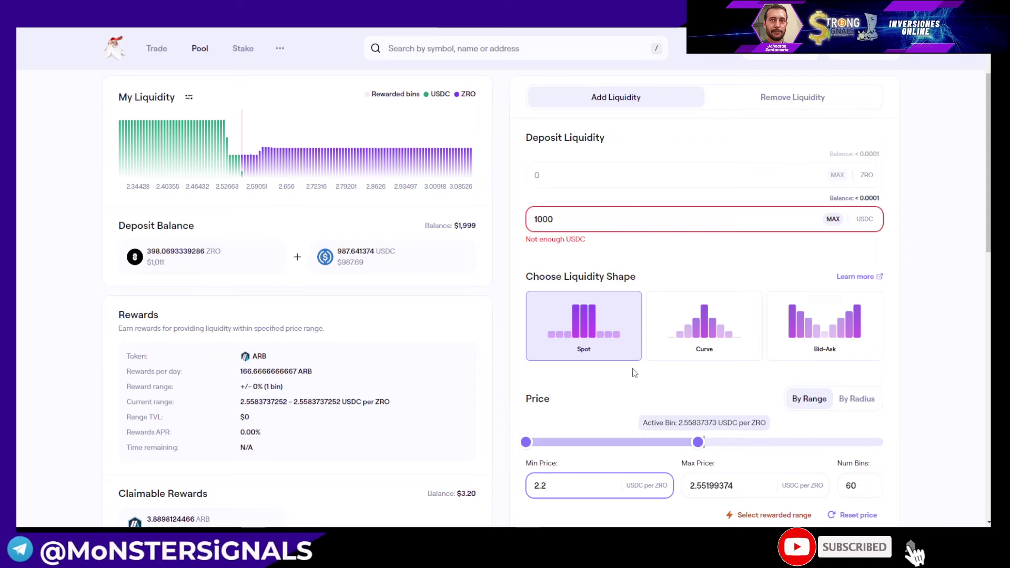
- Raise the maximum price past the active bin to 2.58405356 USDC per ZRO and enter 500 as the ZRO deposit
click(556, 177)
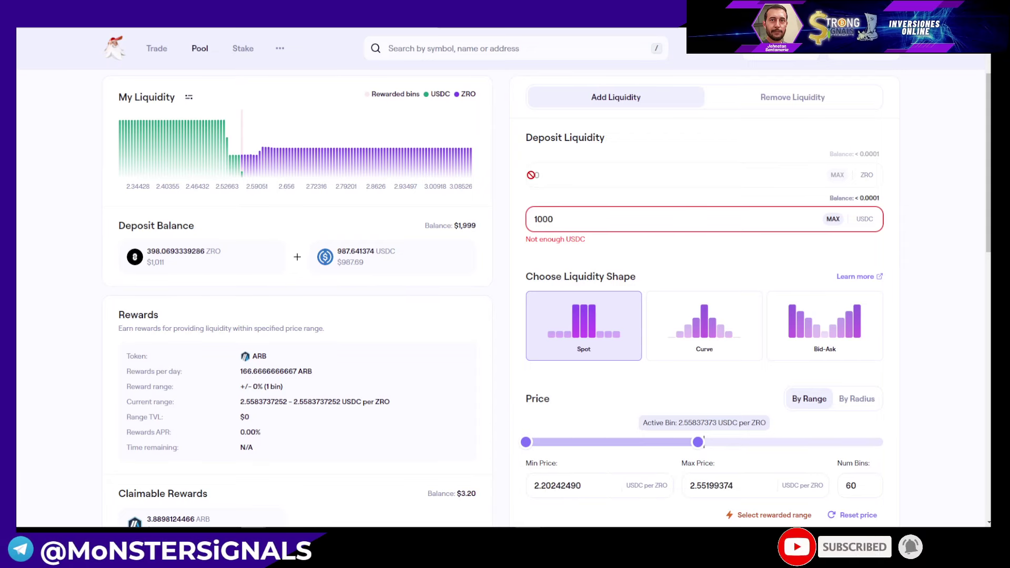
scroll(615, 289, down, 2)
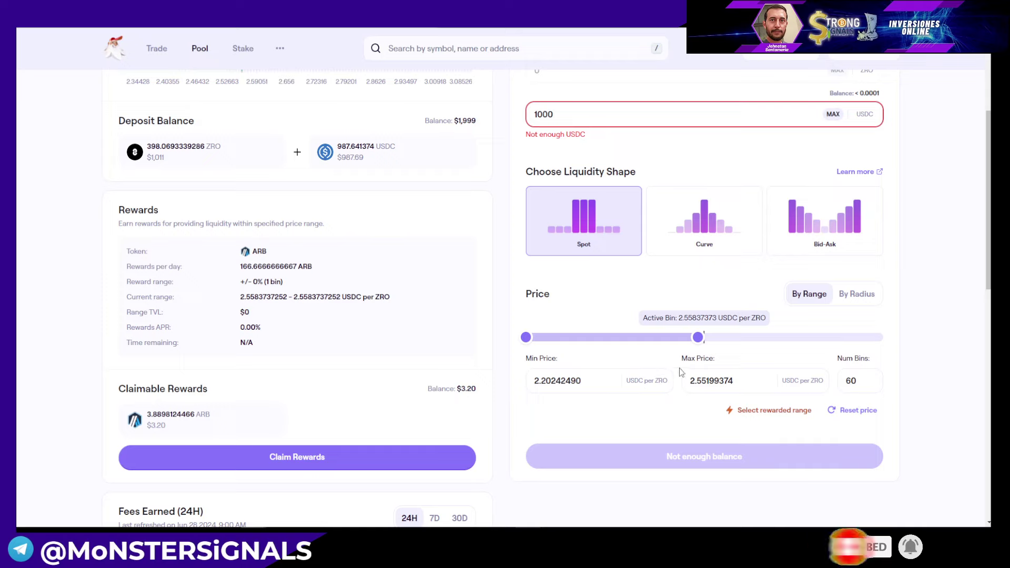
drag(698, 338, 729, 339)
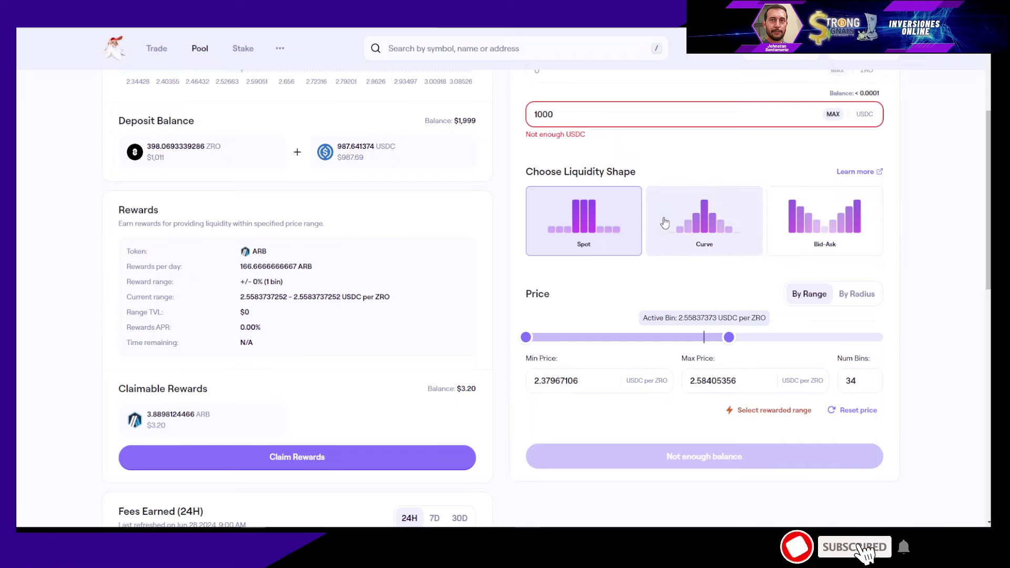
scroll(647, 226, up, 3)
click(559, 234)
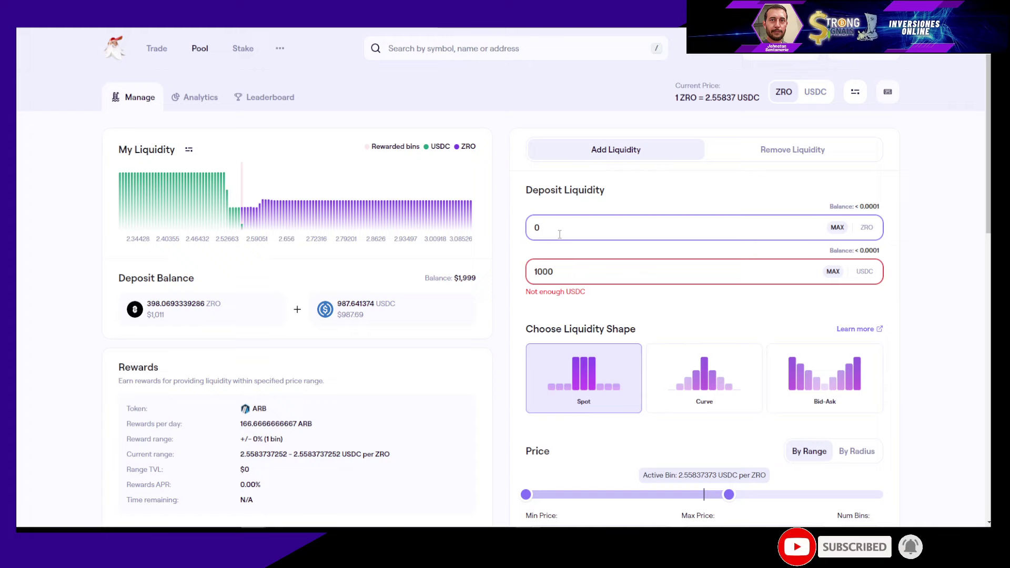
text(500)
- Widen the price range around the active bin, with a maximum of 2.70 and a minimum of 2.2 USDC per ZRO
scroll(542, 223, down, 2)
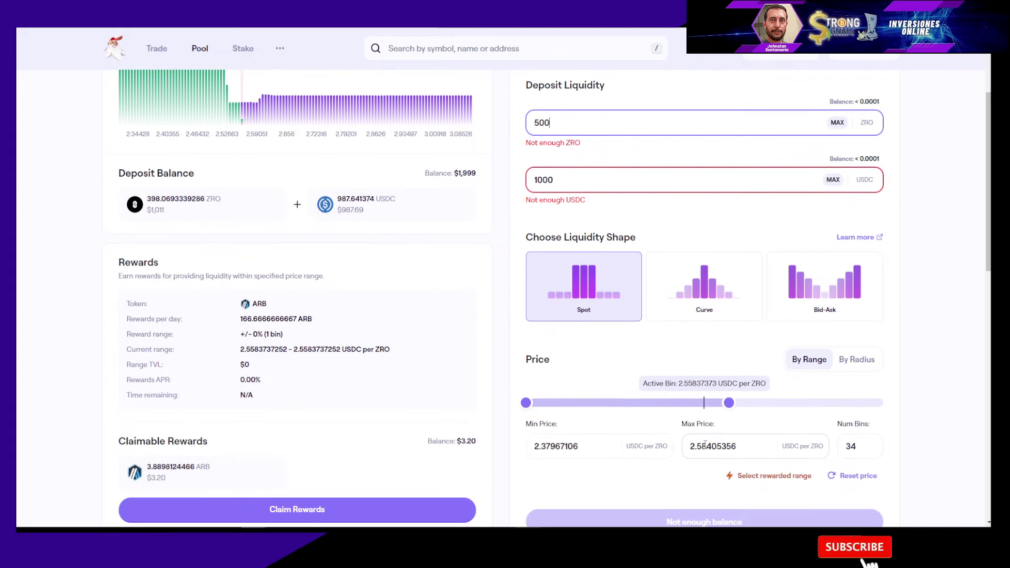
drag(701, 446, 726, 446)
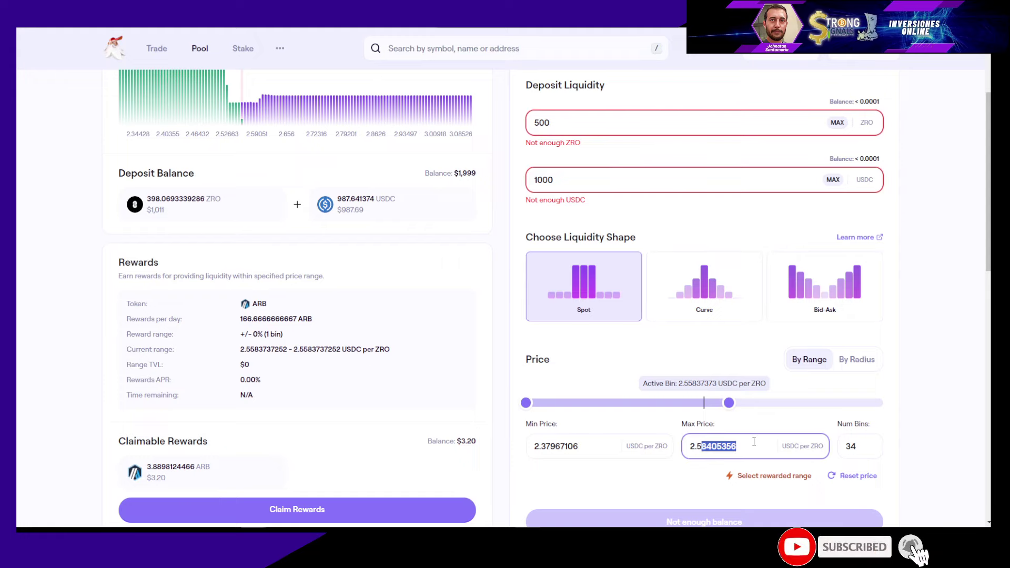
key(BackSpace)
key(BackSpace)
text(70)
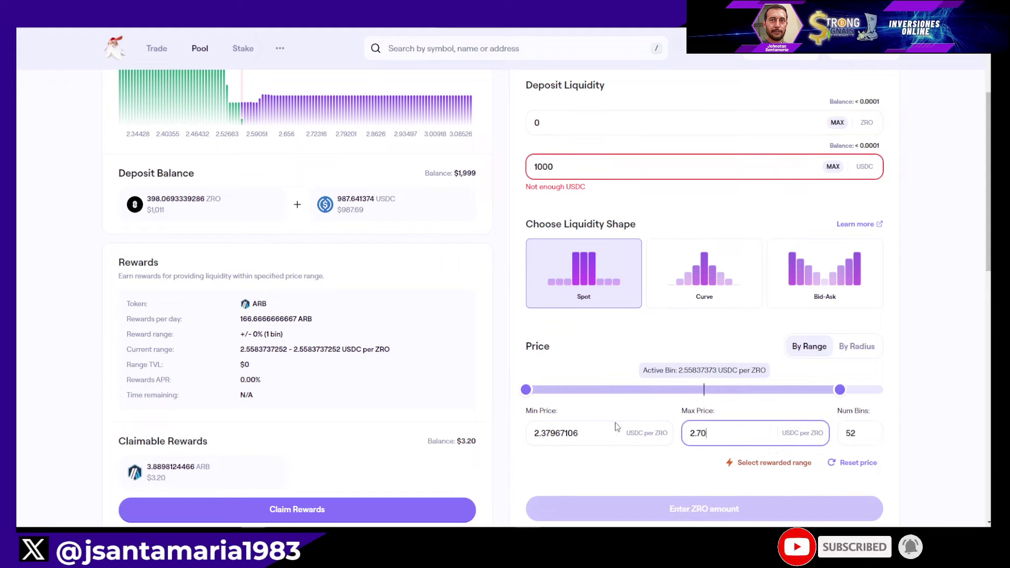
double_click(544, 433)
text(2.2)
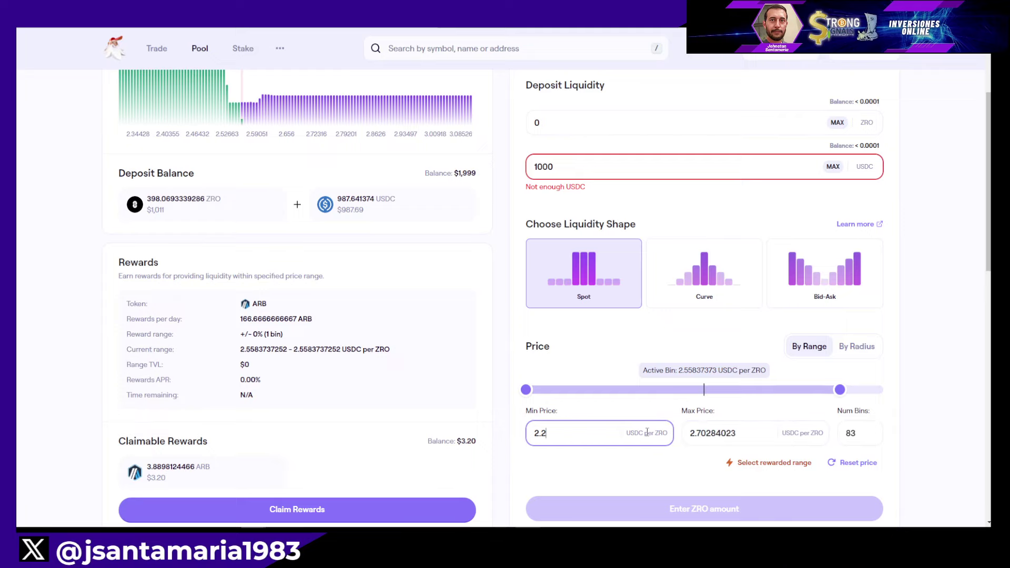
click(736, 438)
- Set the ZRO deposit amount to 500 again
scroll(631, 316, up, 2)
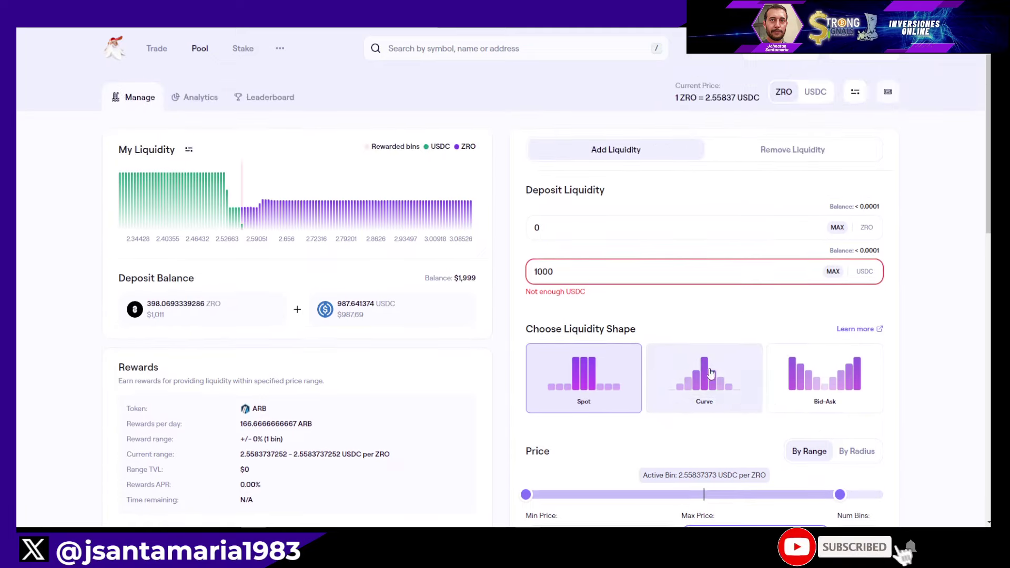
click(544, 226)
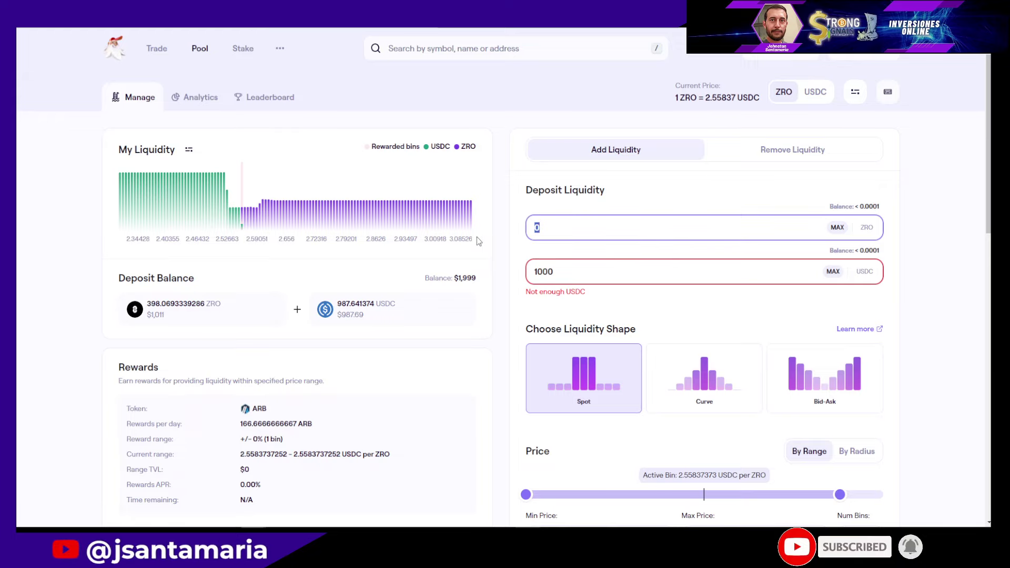
text(500)
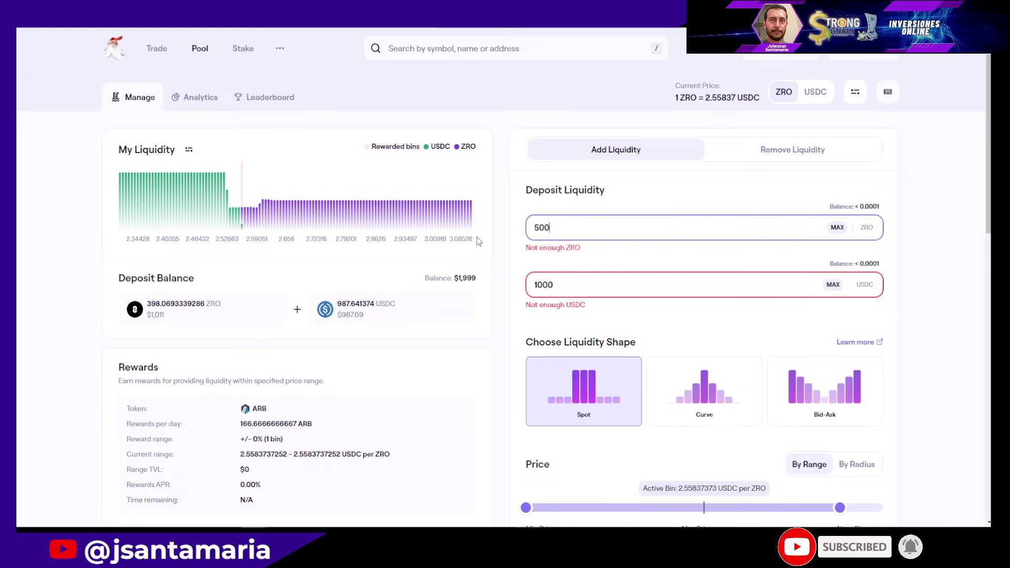
click(534, 284)
- Check the deposit amounts against the price range, and restrict the range to the rewarded range
scroll(582, 291, down, 2)
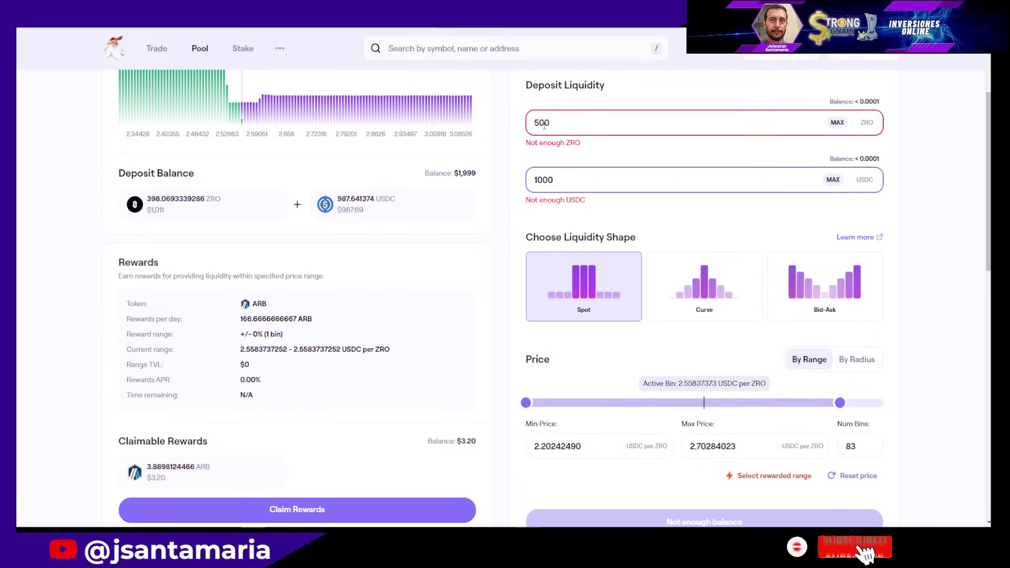
scroll(649, 380, down, 2)
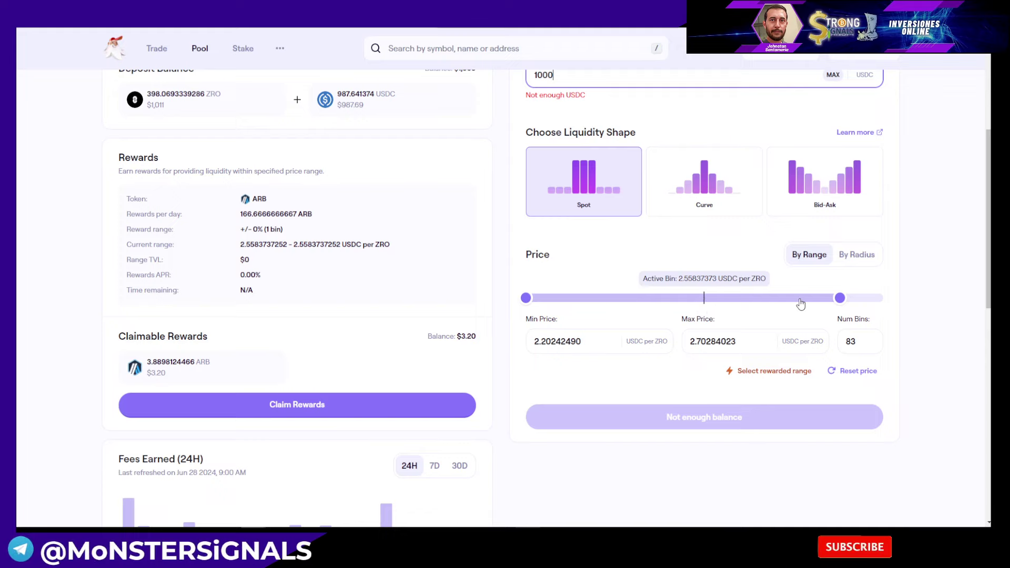
scroll(593, 314, up, 3)
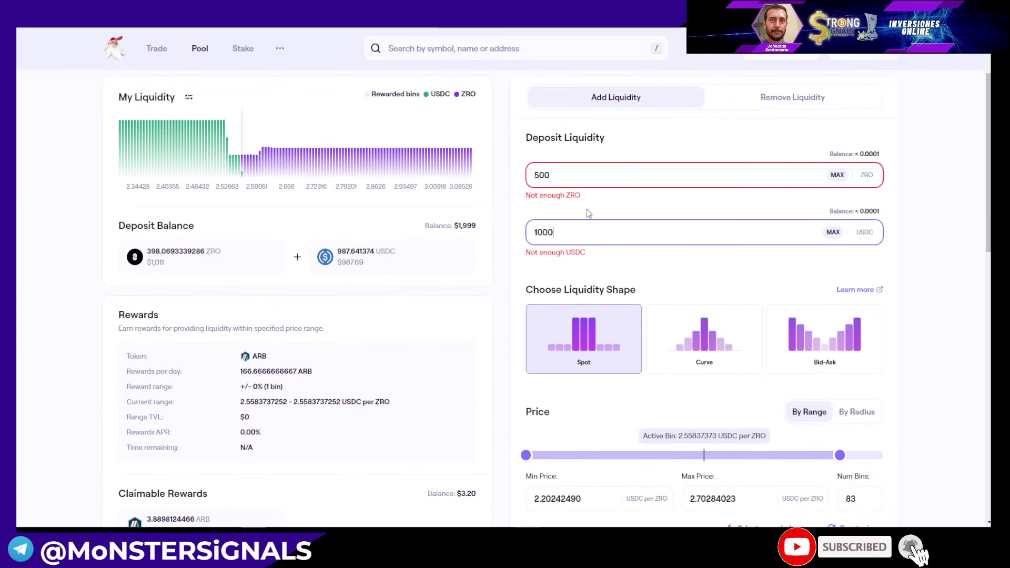
scroll(649, 382, down, 1)
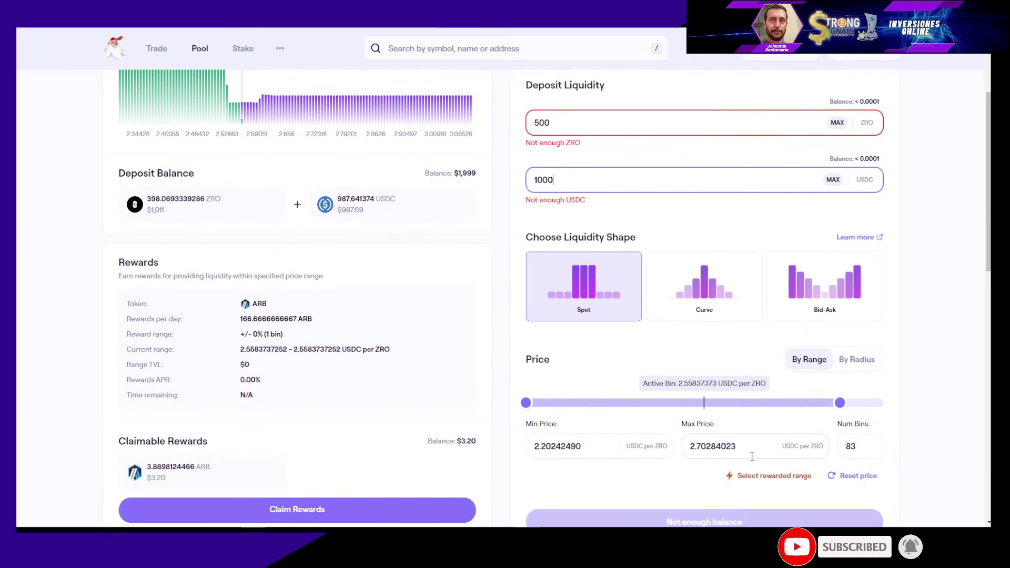
scroll(782, 489, down, 1)
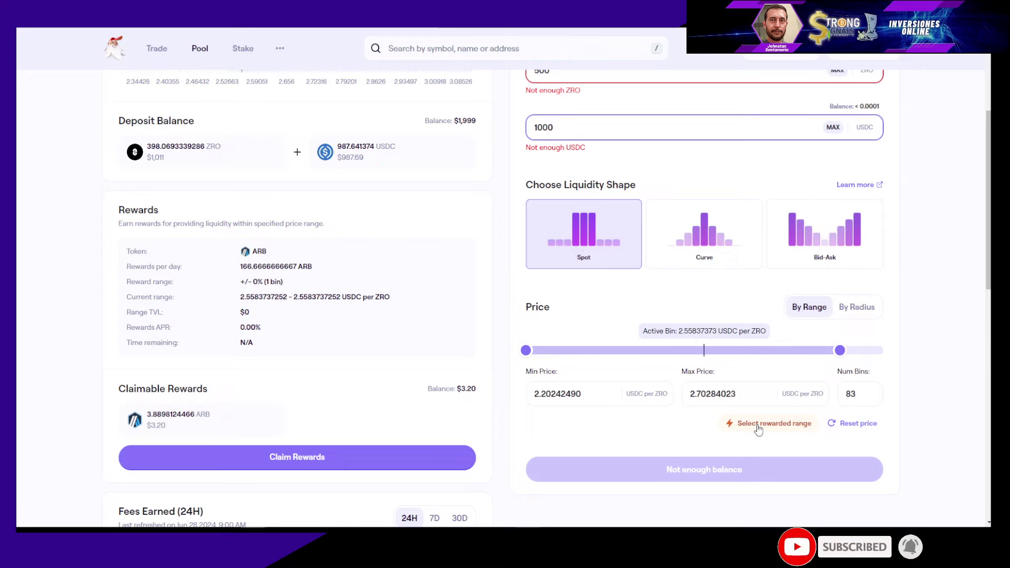
click(758, 427)
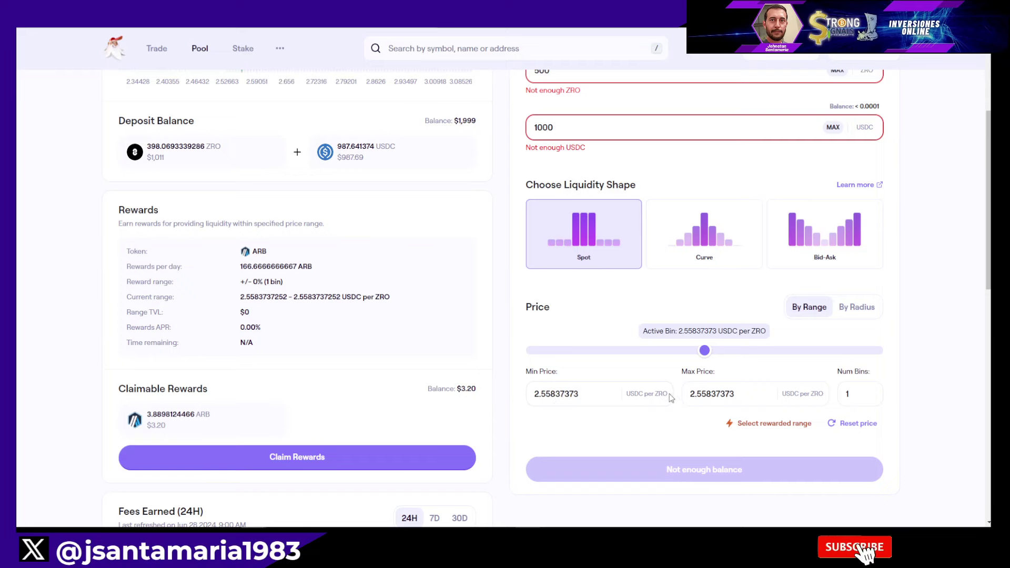
- Examine the rewarded bin in the liquidity distribution chart and the reward details of the pool
scroll(652, 409, up, 3)
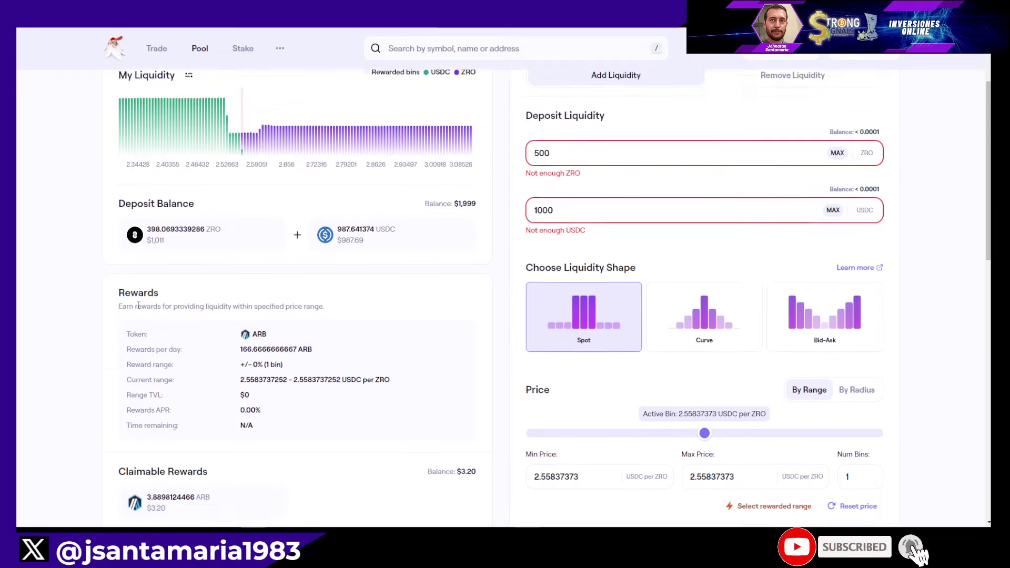
mouse_move(250, 121)
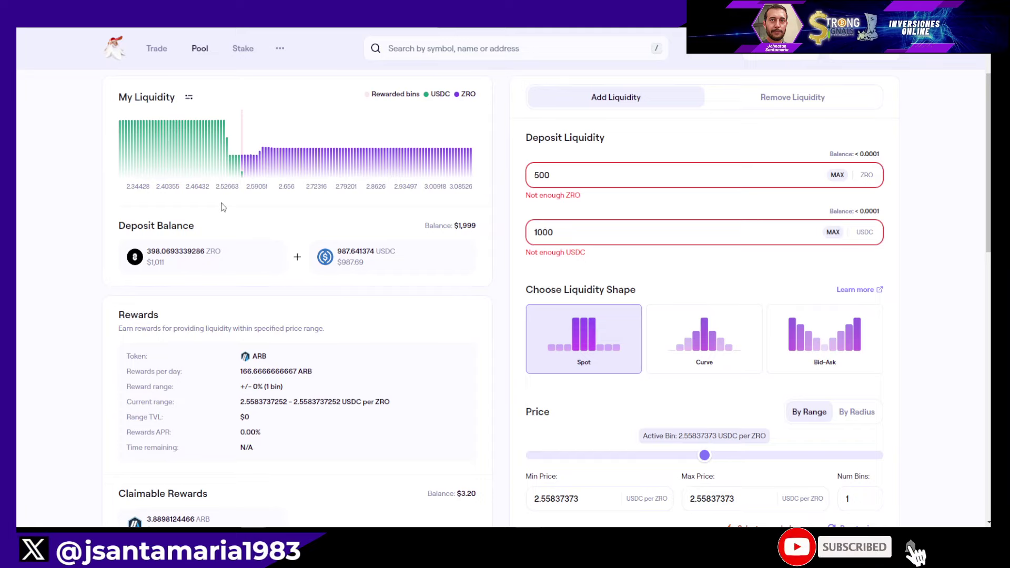
scroll(440, 309, down, 2)
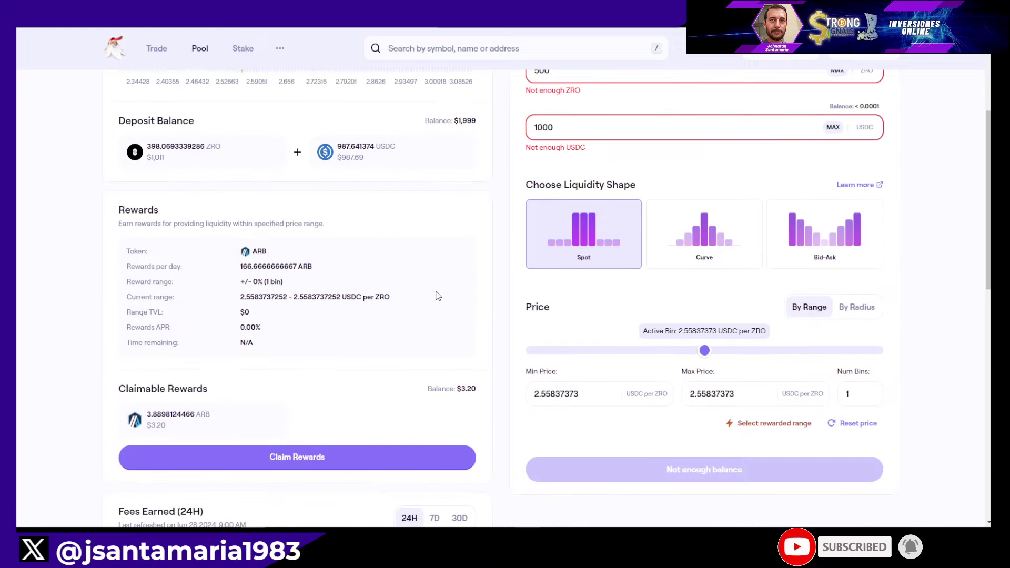
scroll(436, 293, up, 3)
- Examine the fees earned over 24 hours, switch them to the 7-day period, and inspect the fees earned per bin
scroll(442, 304, down, 7)
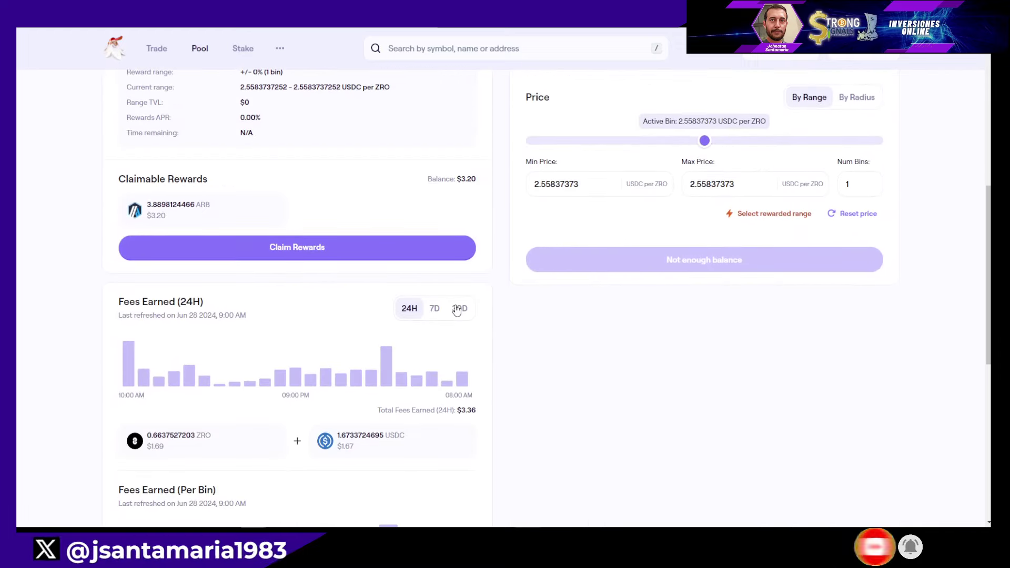
mouse_move(128, 359)
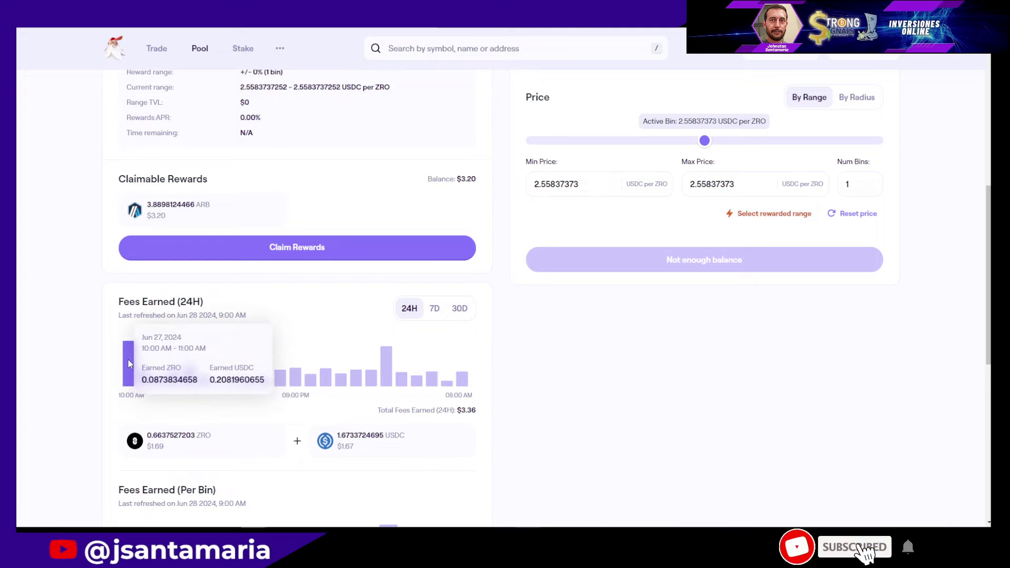
click(435, 309)
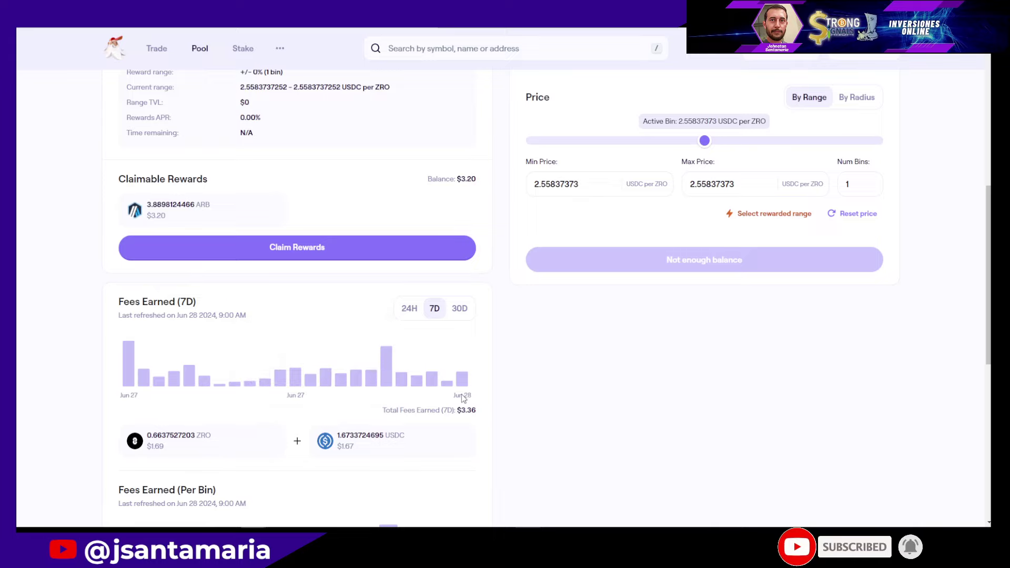
scroll(459, 397, down, 1)
scroll(459, 395, down, 1)
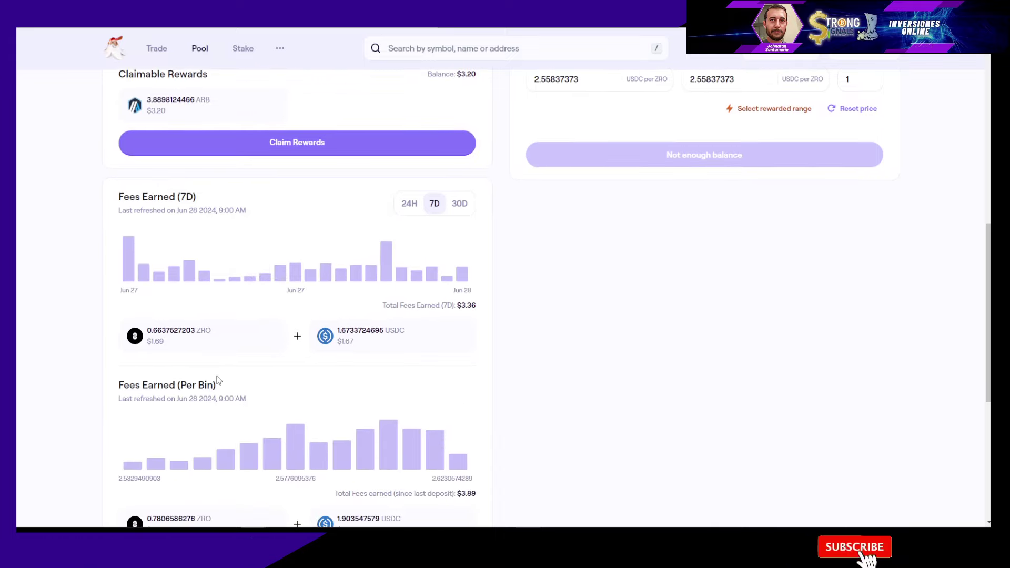
scroll(218, 380, down, 1)
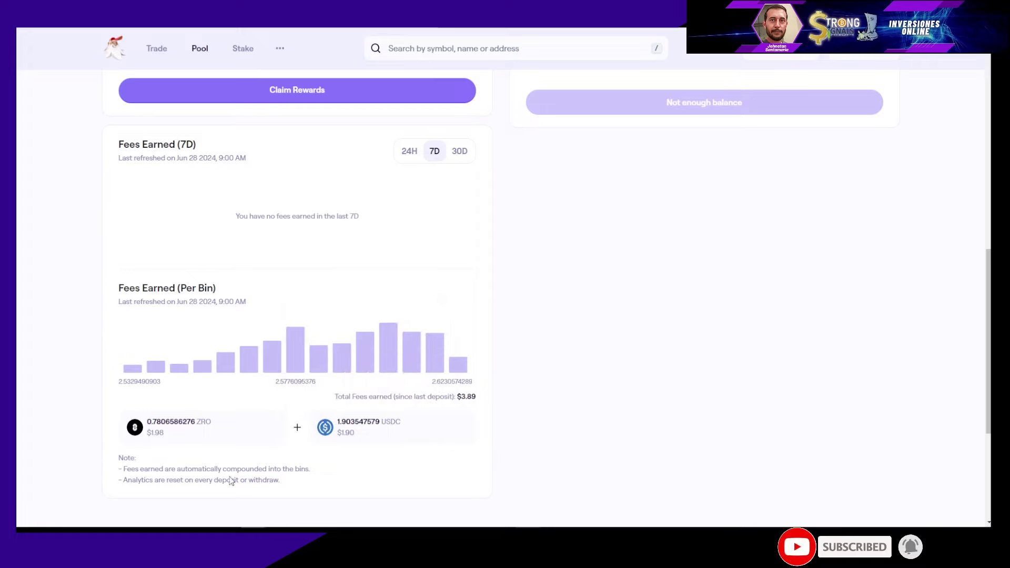
mouse_move(385, 349)
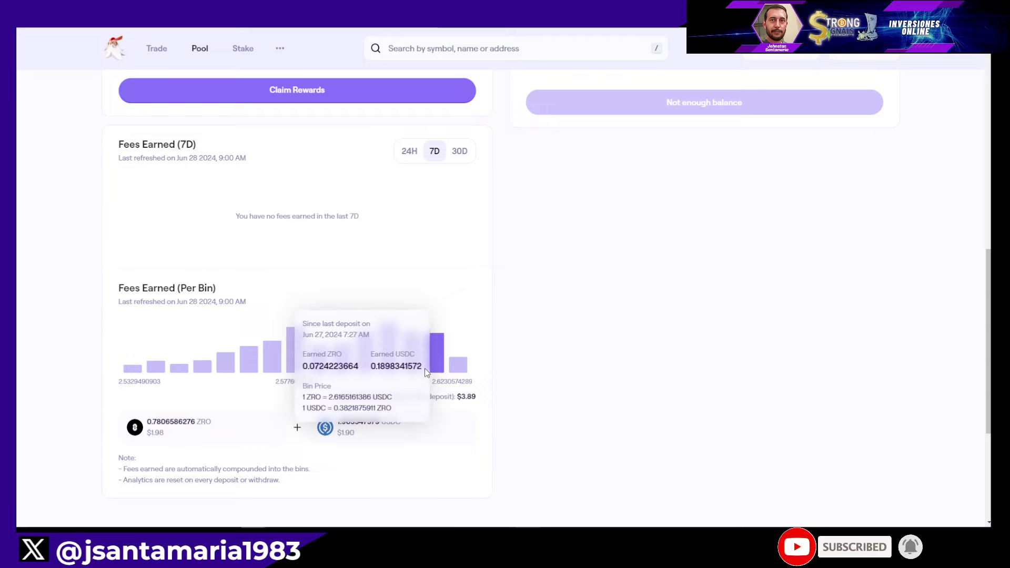
- Return to the liquidity overview, check the deposit balance, and switch to removing liquidity
scroll(617, 359, up, 7)
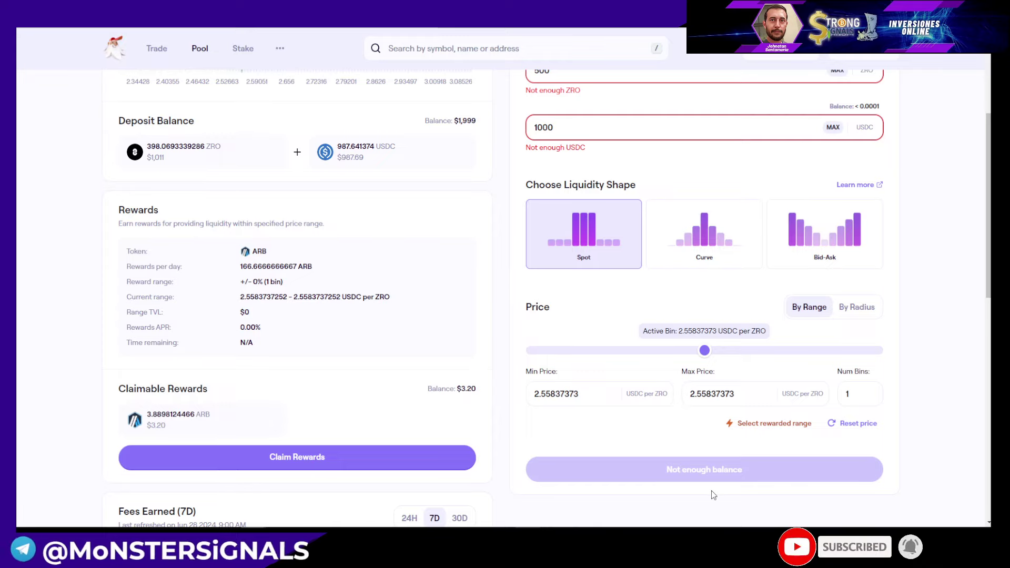
scroll(400, 354, up, 4)
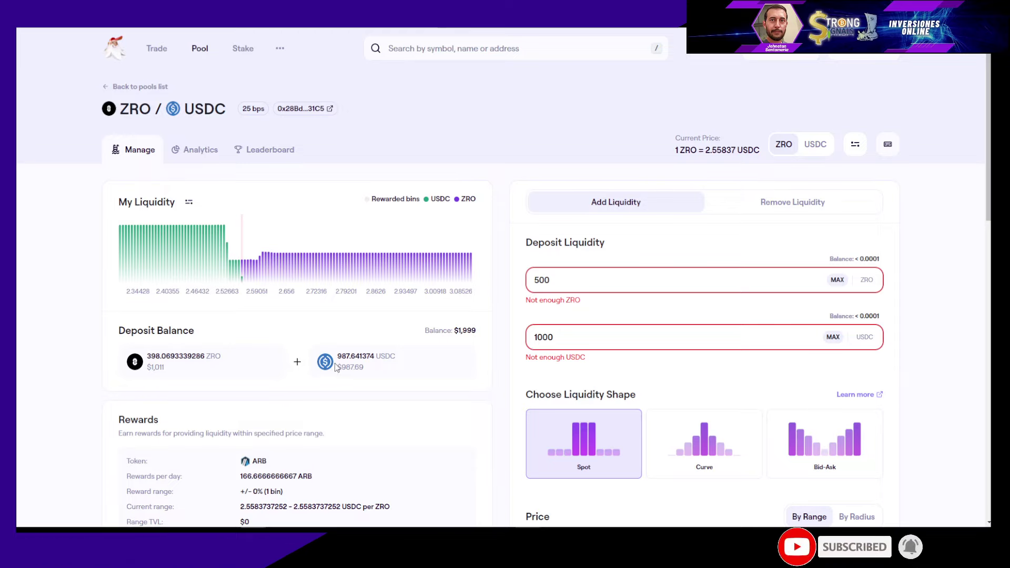
scroll(336, 368, down, 1)
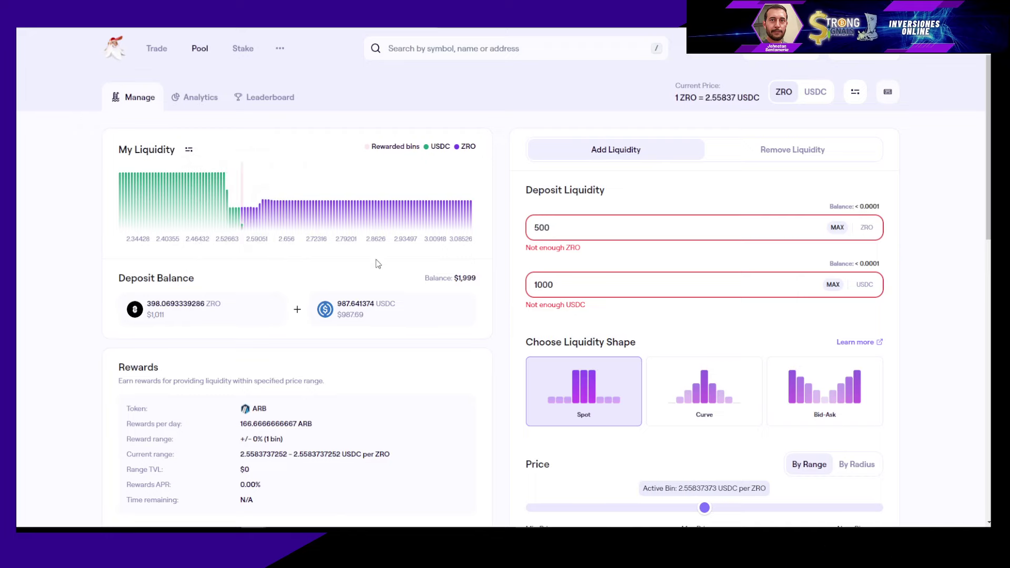
click(793, 150)
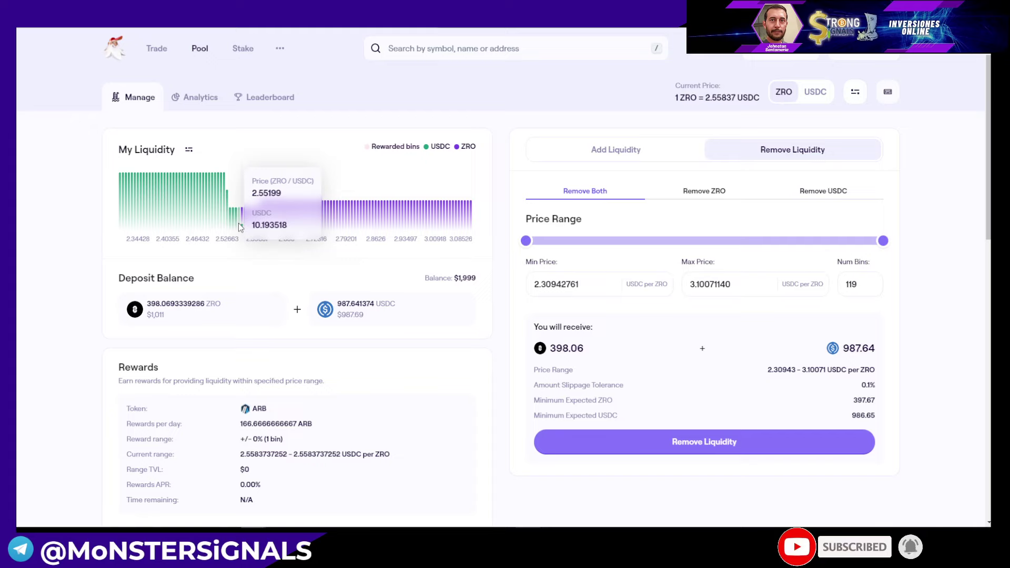
- Set the maximum price for removing both tokens to 2.4 and check the USDC amount received
click(557, 289)
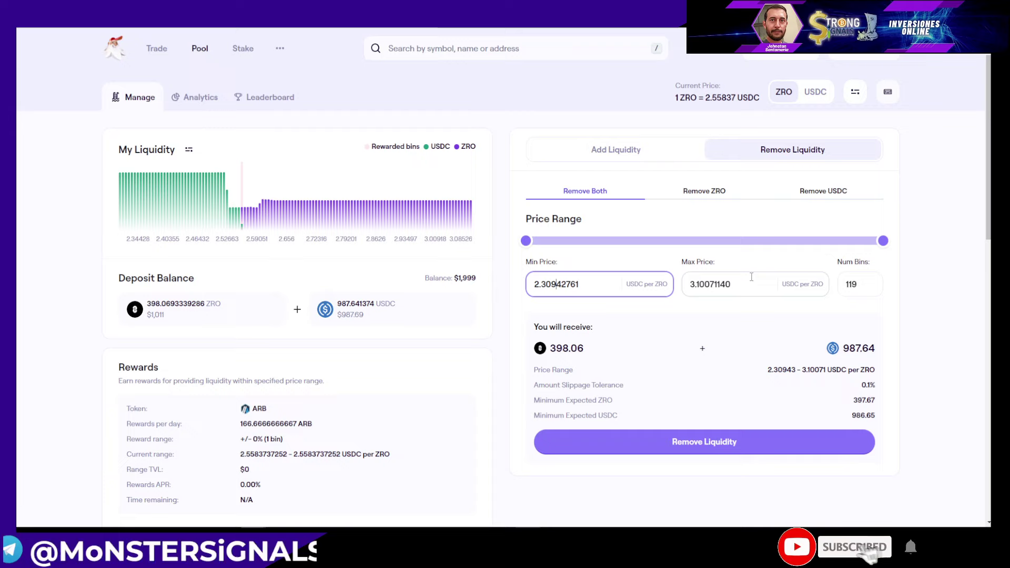
drag(687, 286, 711, 285)
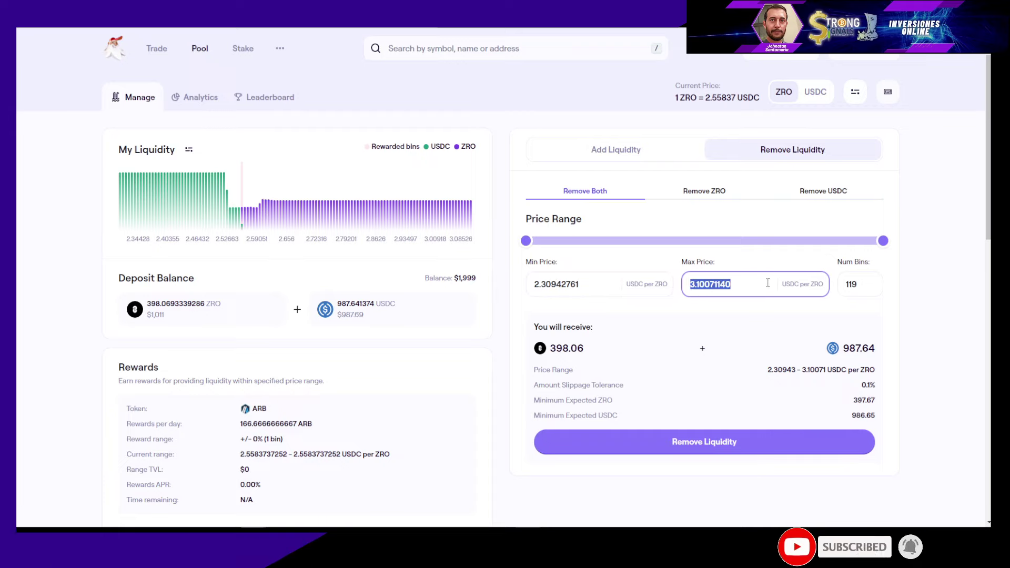
text(2.4)
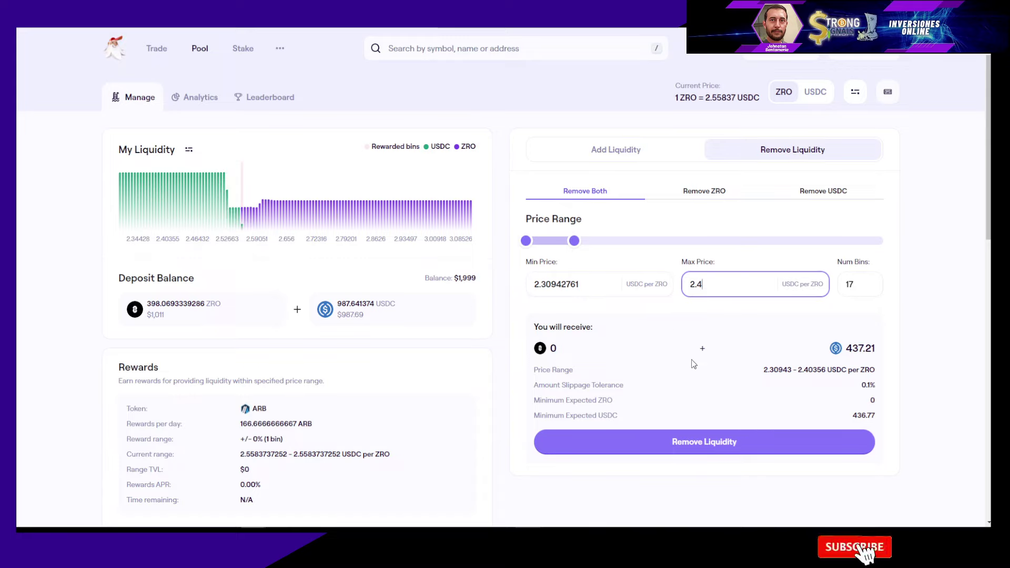
drag(846, 349, 860, 351)
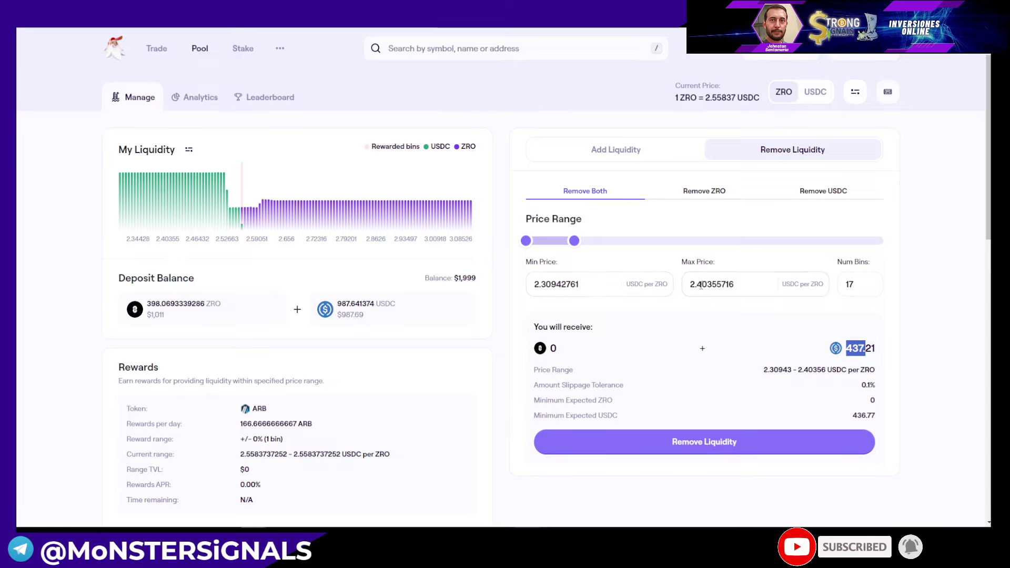
- Set the maximum removal price to 2.32 and remove the liquidity in that range
drag(699, 285, 772, 285)
text(32)
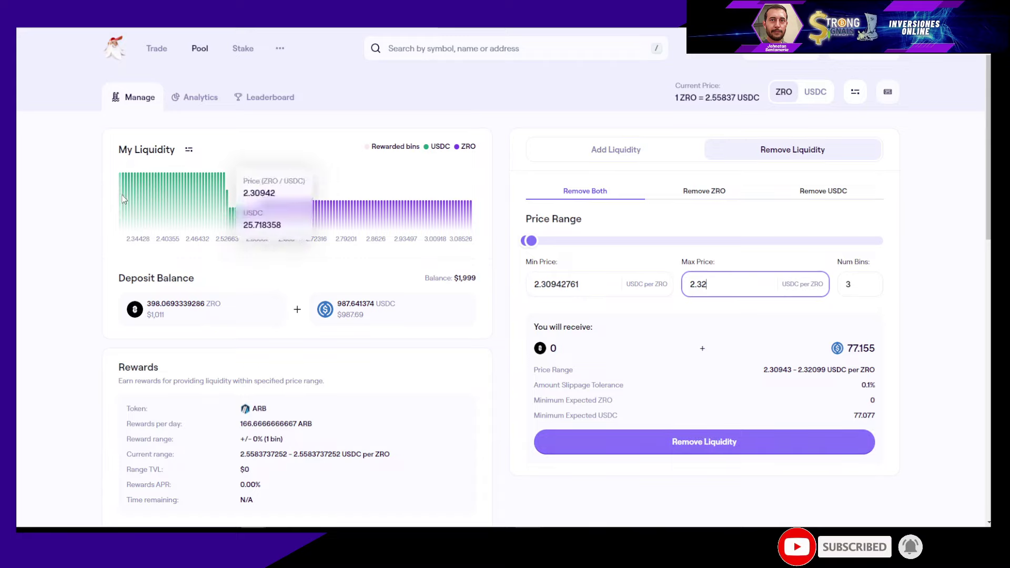
mouse_move(121, 203)
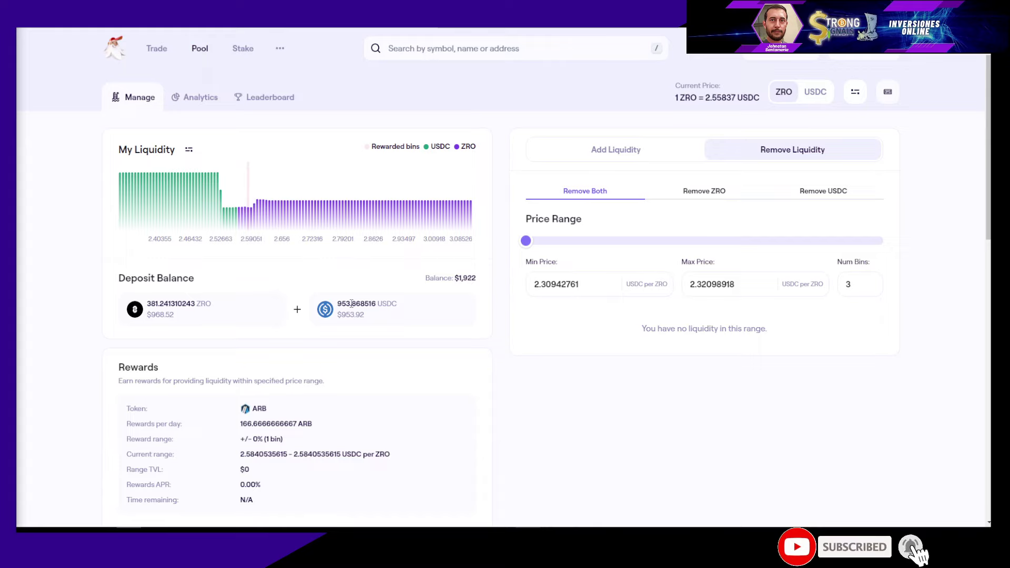
- Switch back to adding liquidity, clear the ZRO deposit amount, and use the maximum USDC balance of 77.155105
scroll(705, 373, up, 1)
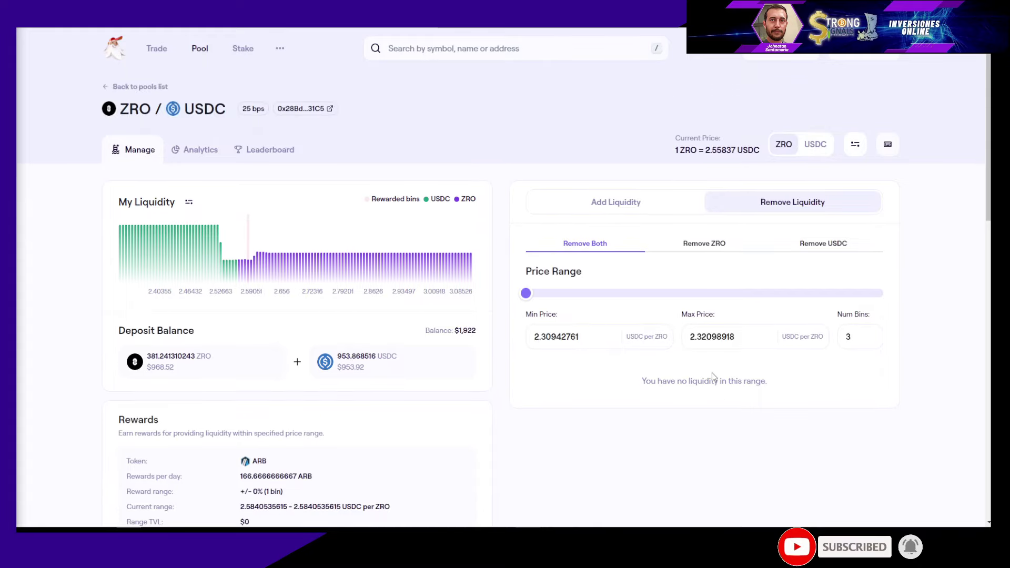
click(610, 208)
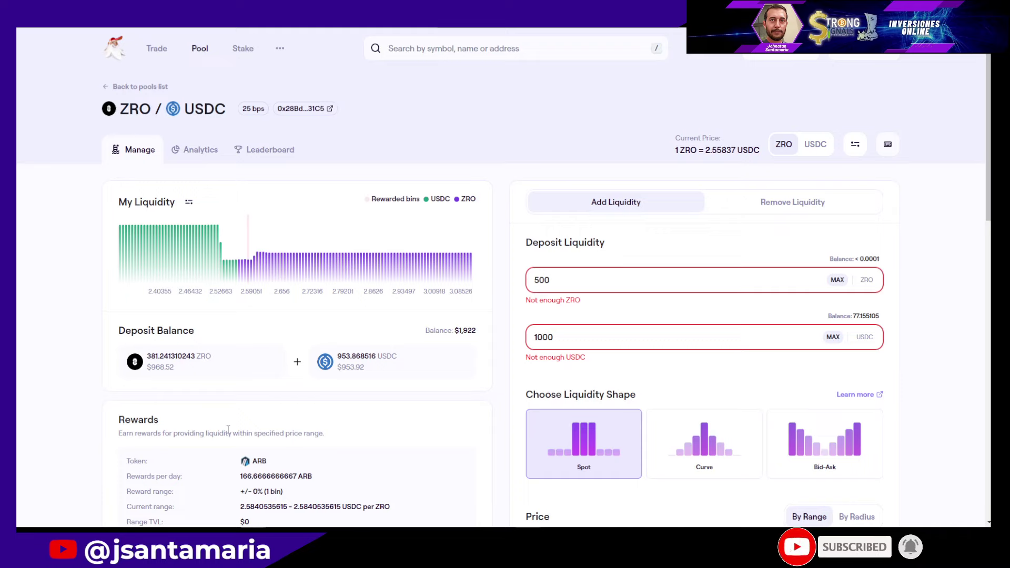
mouse_move(247, 253)
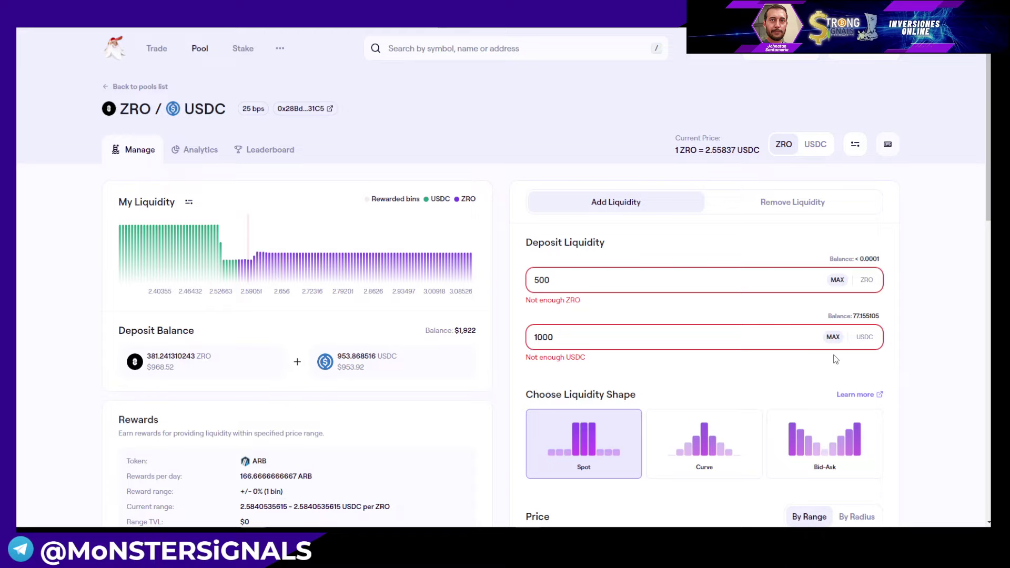
mouse_move(169, 257)
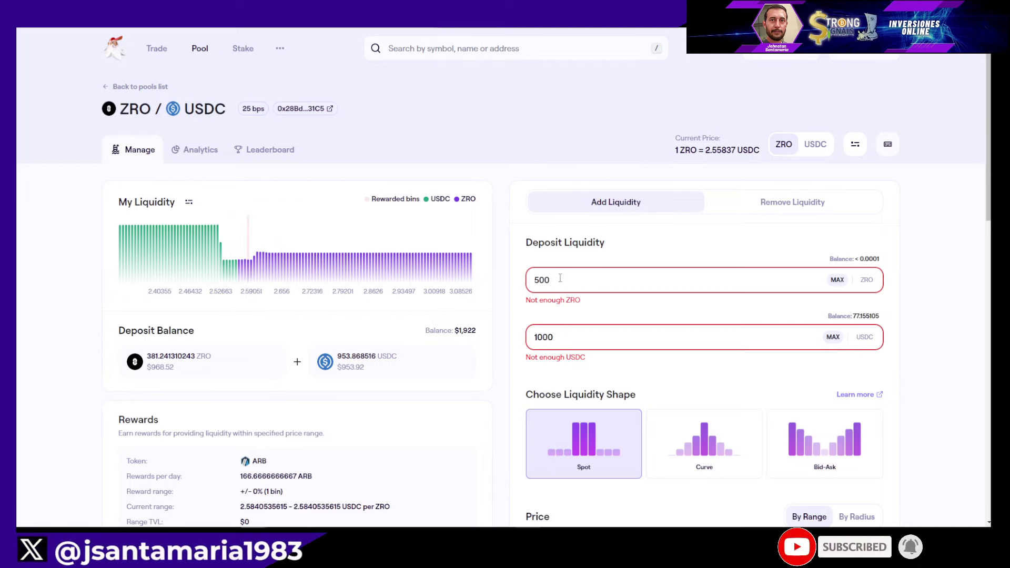
double_click(576, 278)
key(BackSpace)
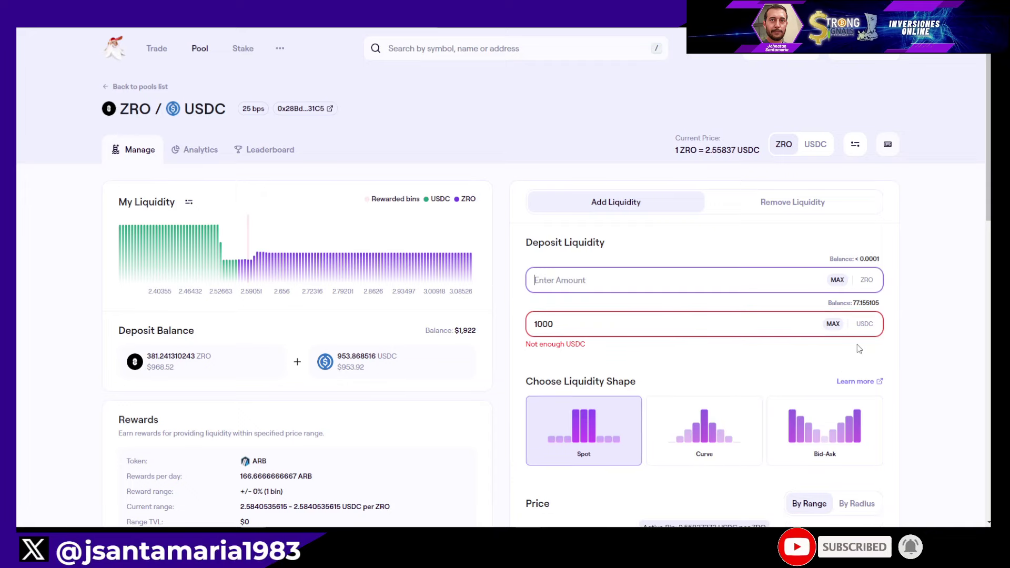
click(834, 324)
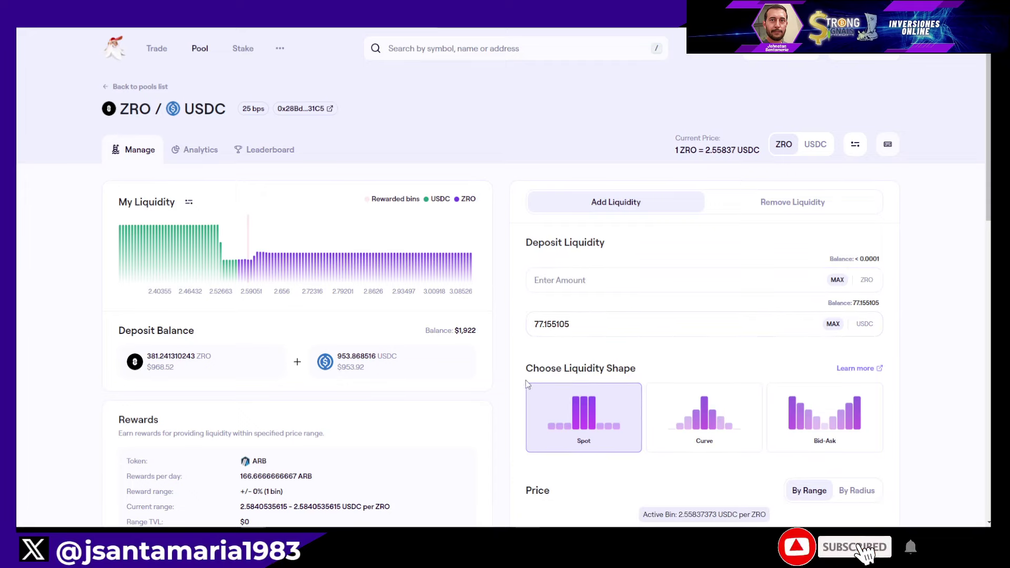
- Restrict the deposit's price range to the rewarded range and compare it with the rewarded bin in the chart
scroll(555, 386, down, 1)
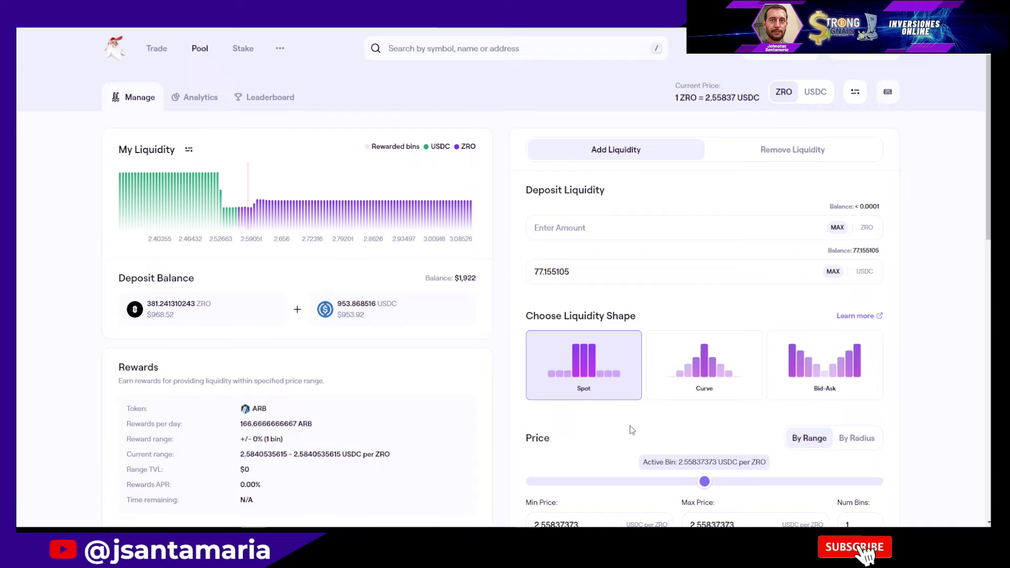
scroll(630, 428, down, 1)
click(776, 503)
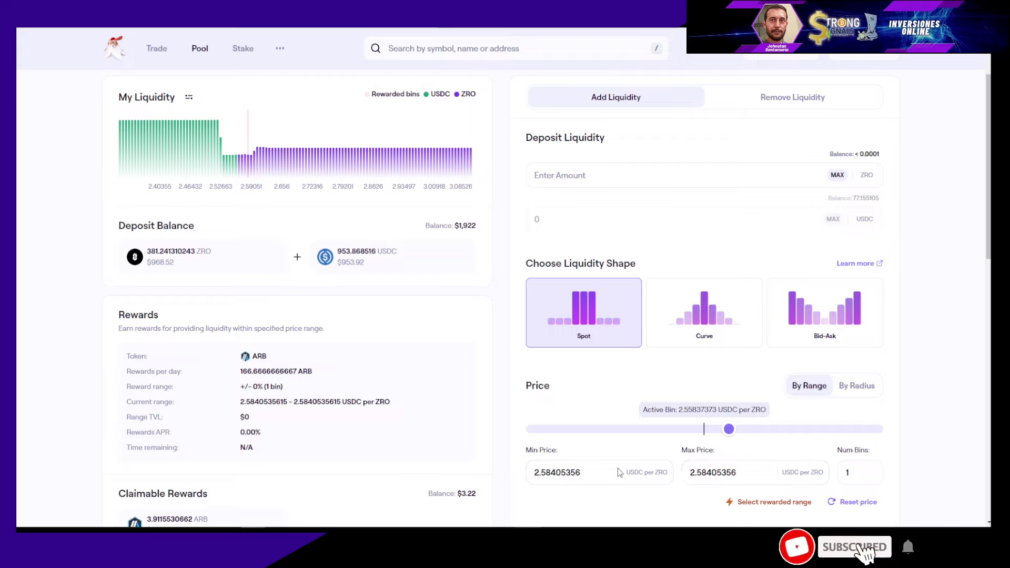
mouse_move(248, 158)
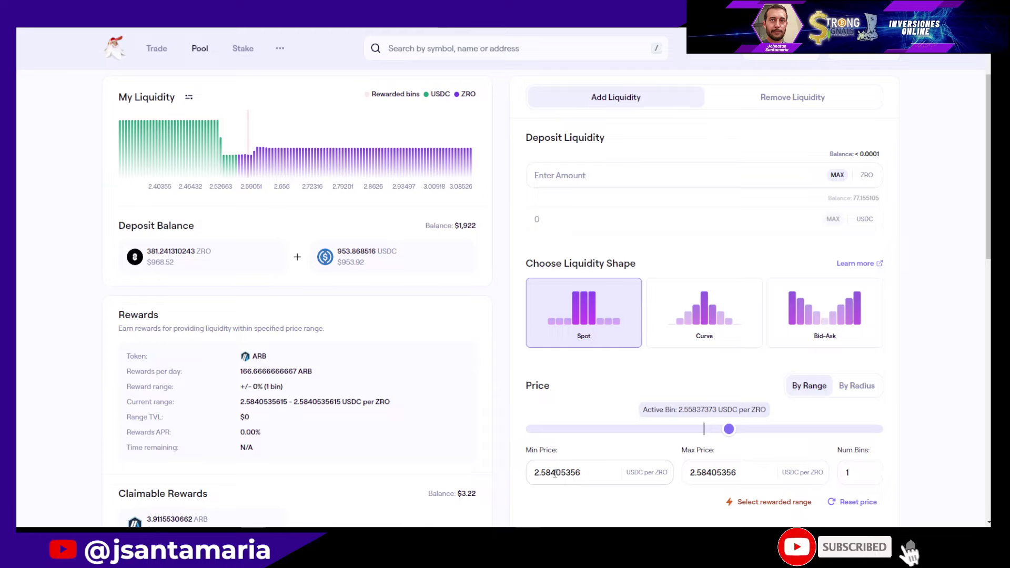
- Set the minimum price to 2.55 and deposit the maximum USDC balance of 77.155105
drag(543, 472, 606, 478)
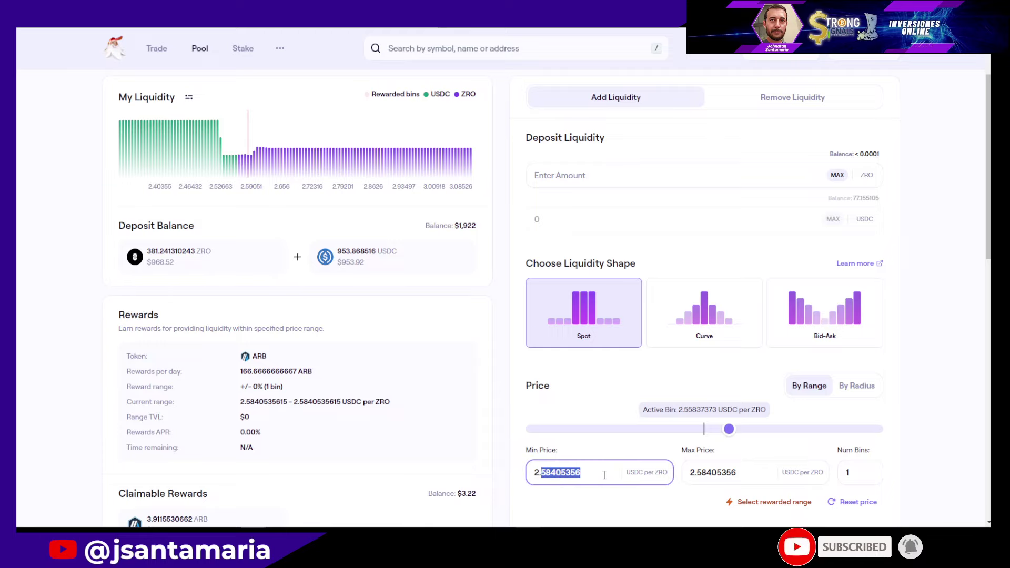
text(55)
click(738, 472)
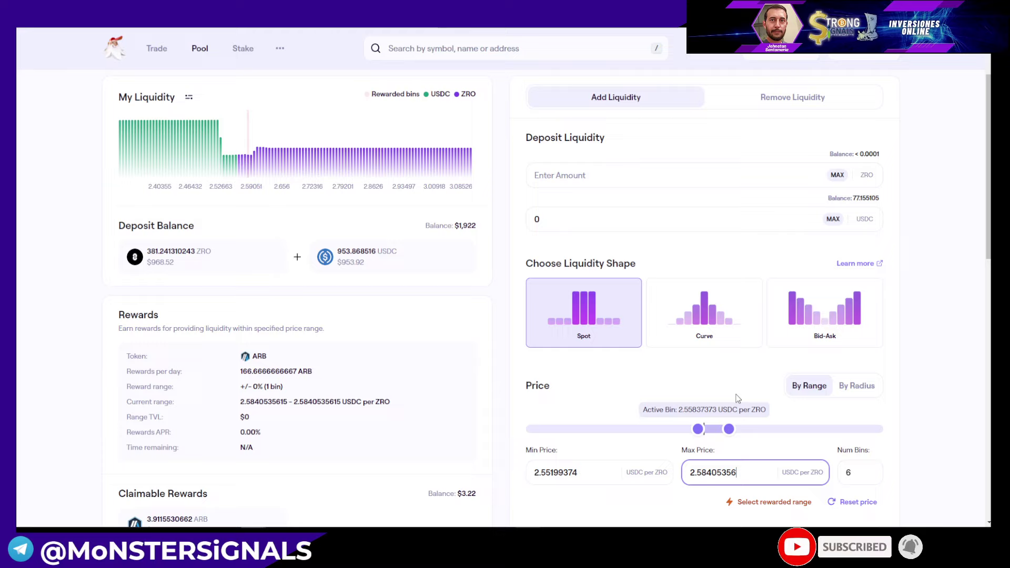
click(698, 406)
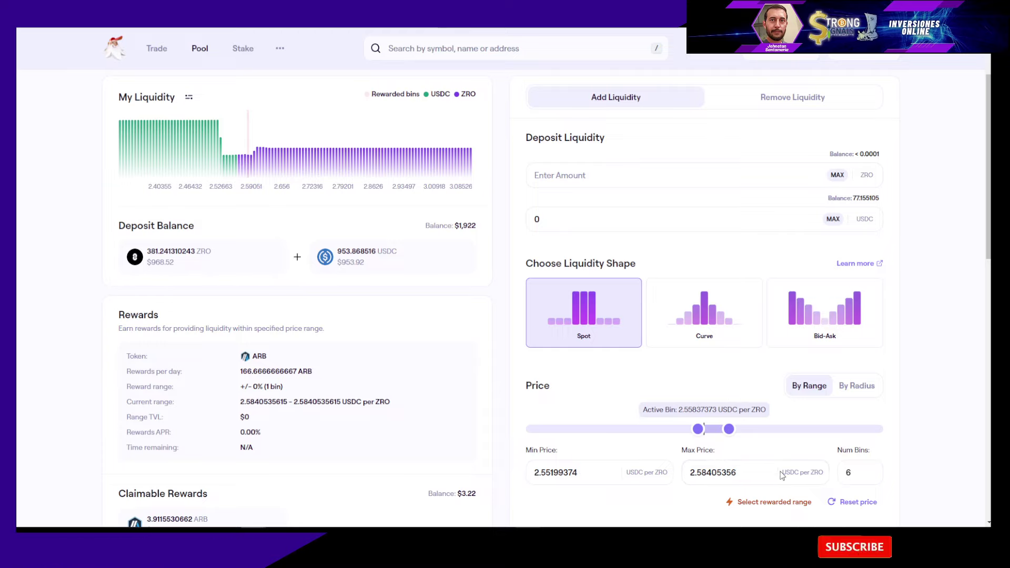
click(832, 219)
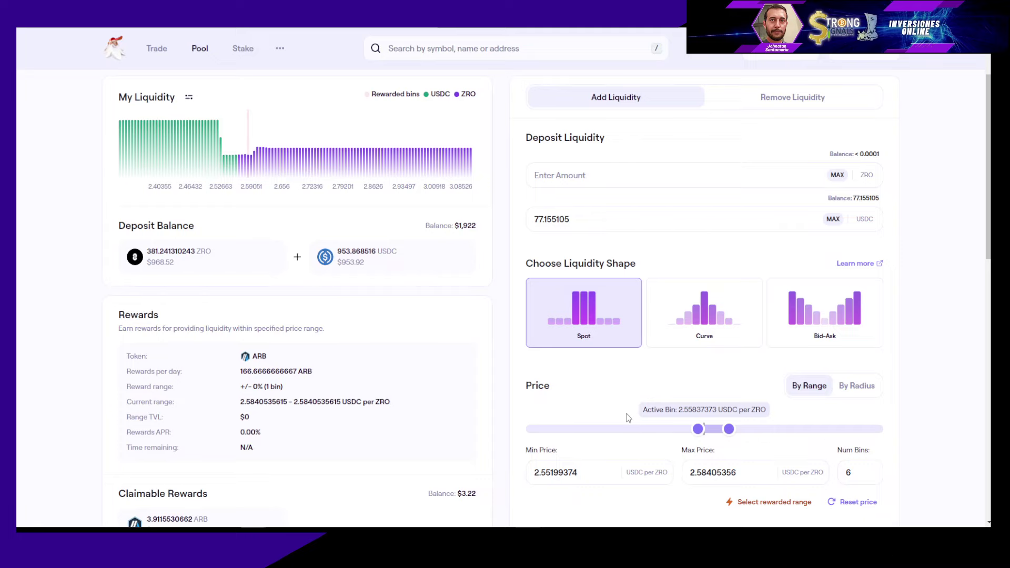
scroll(669, 441, down, 2)
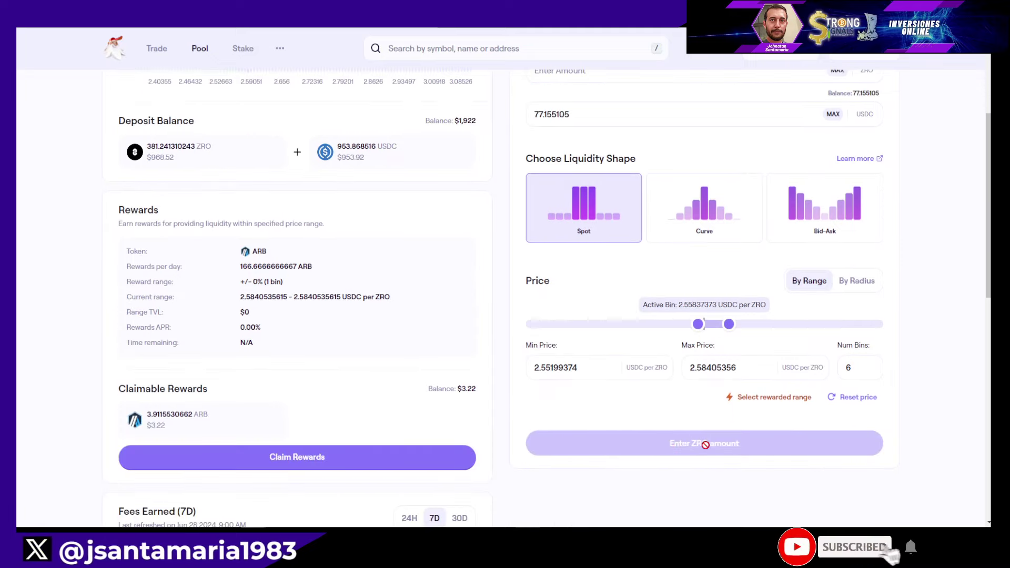
scroll(767, 392, up, 2)
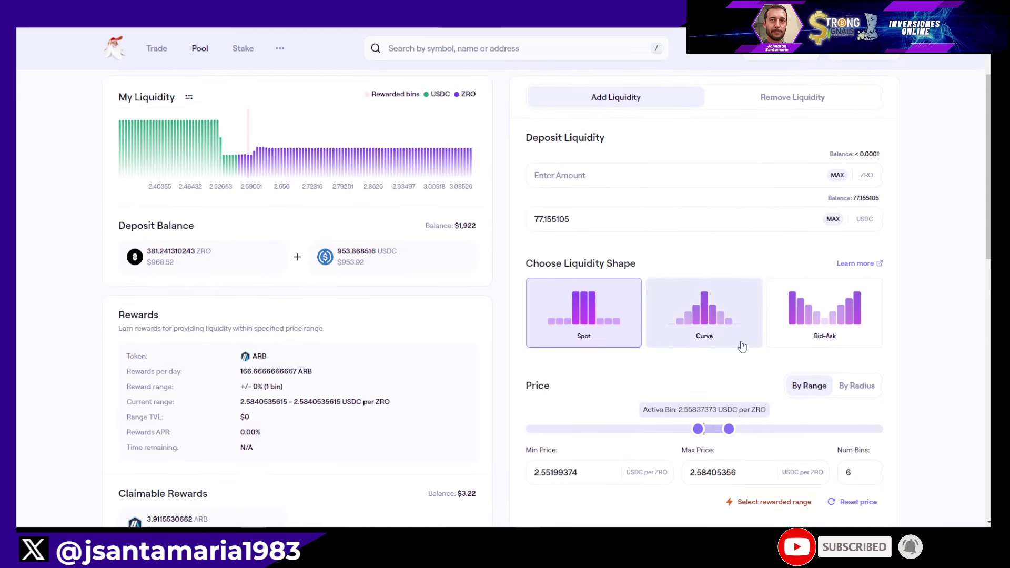
- Set the maximum price of the deposit range to 2.58
scroll(803, 373, down, 1)
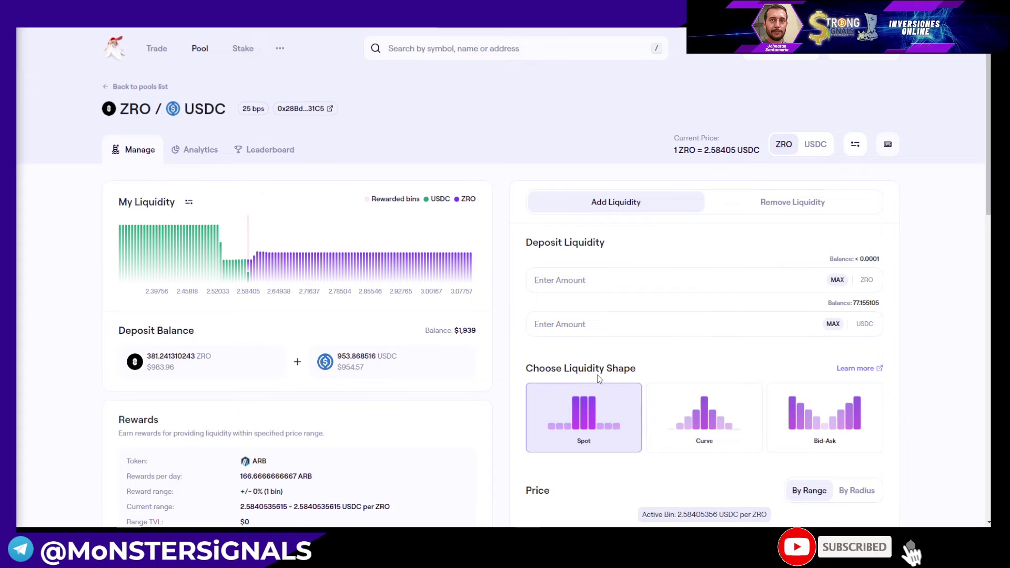
scroll(583, 361, down, 1)
mouse_move(239, 211)
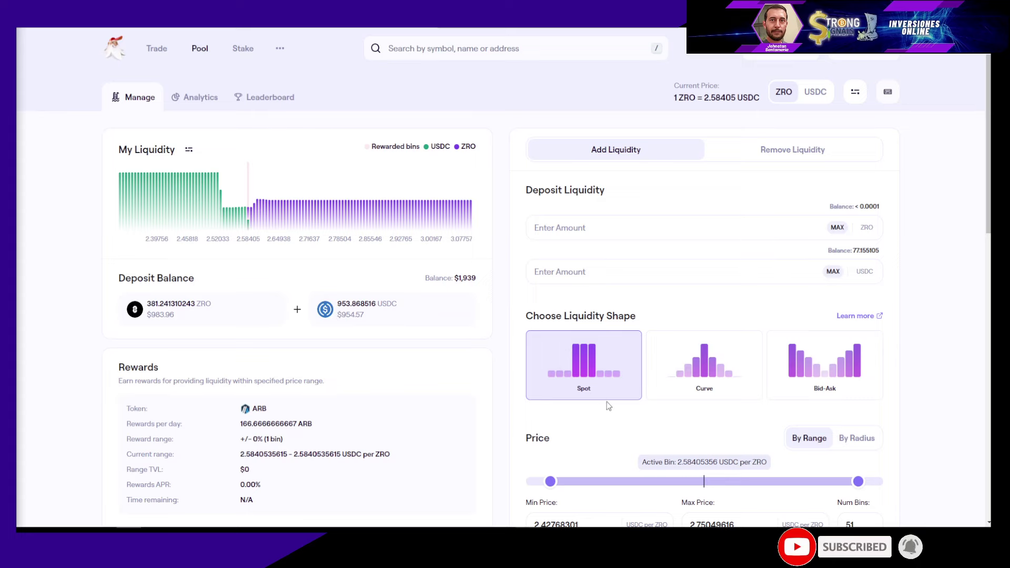
scroll(701, 396, down, 1)
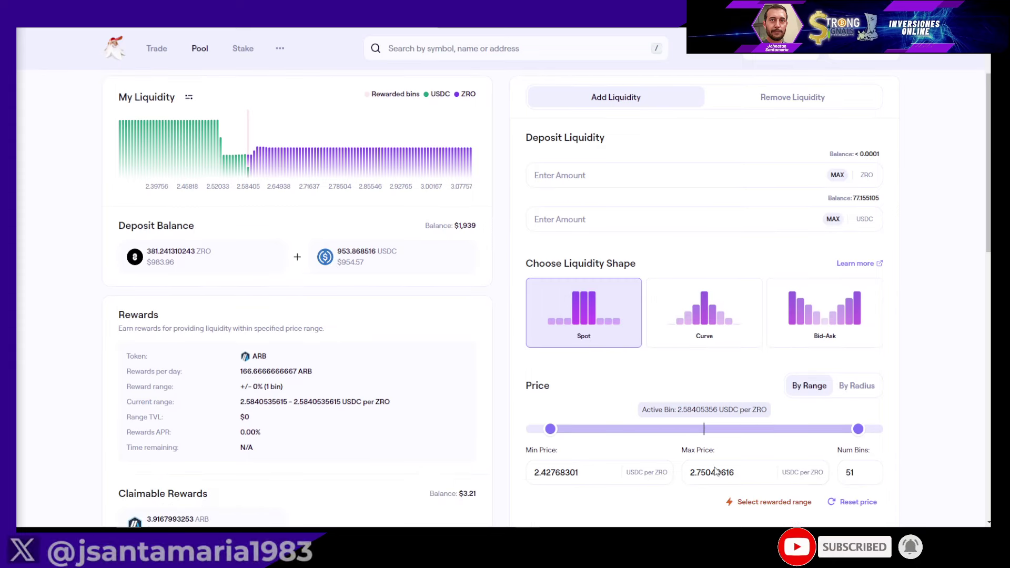
drag(699, 475, 751, 475)
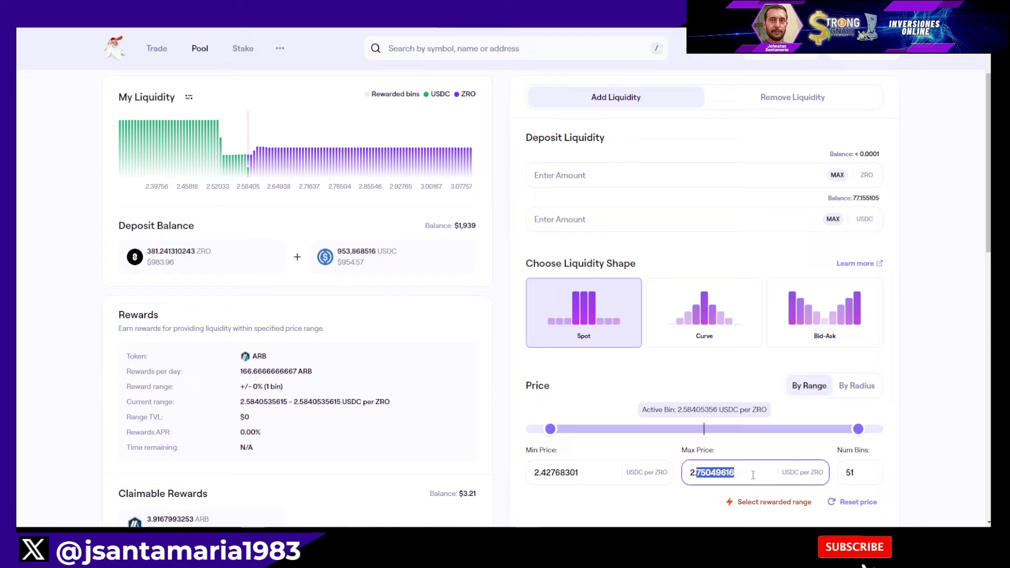
text(58)
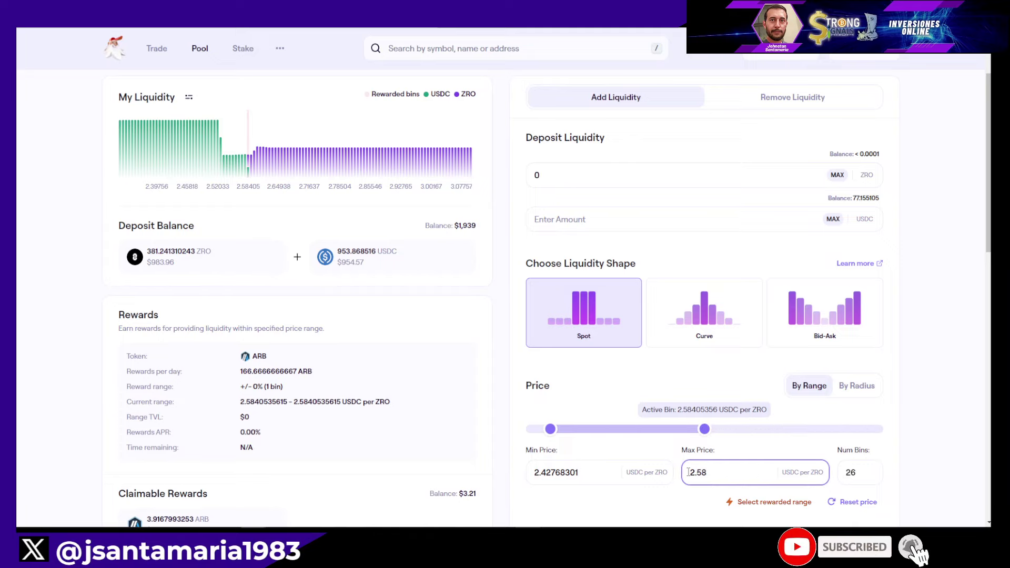
click(620, 473)
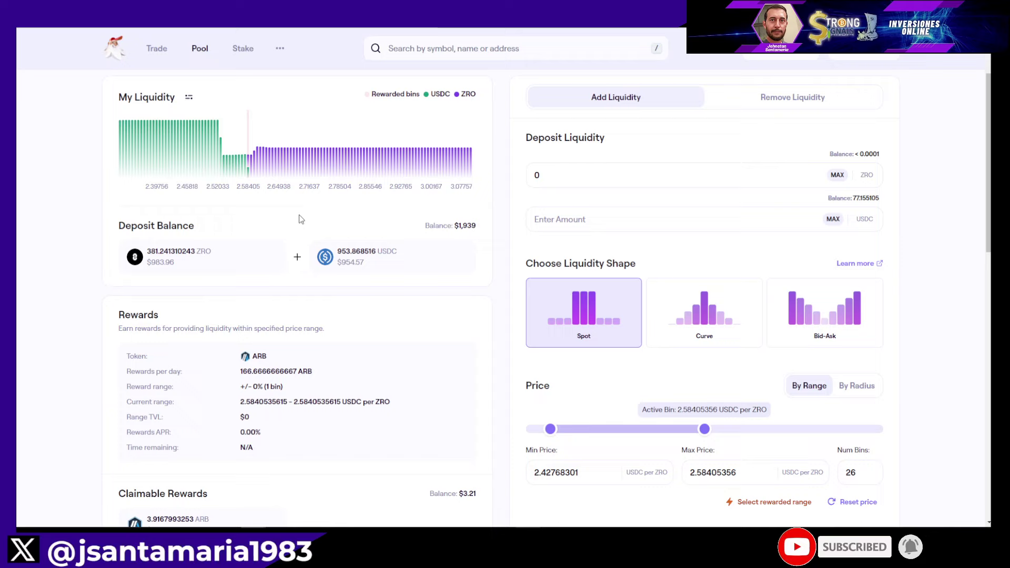
- Set the minimum price to 2.56 and enter the maximum USDC balance of 77.155105 as the deposit
mouse_move(241, 163)
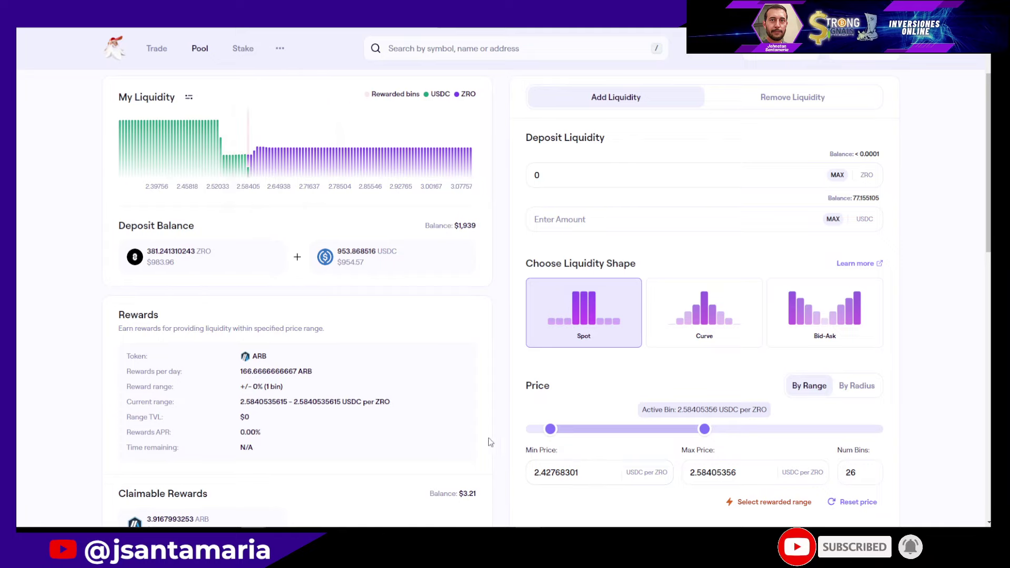
triple_click(544, 473)
text(2.56)
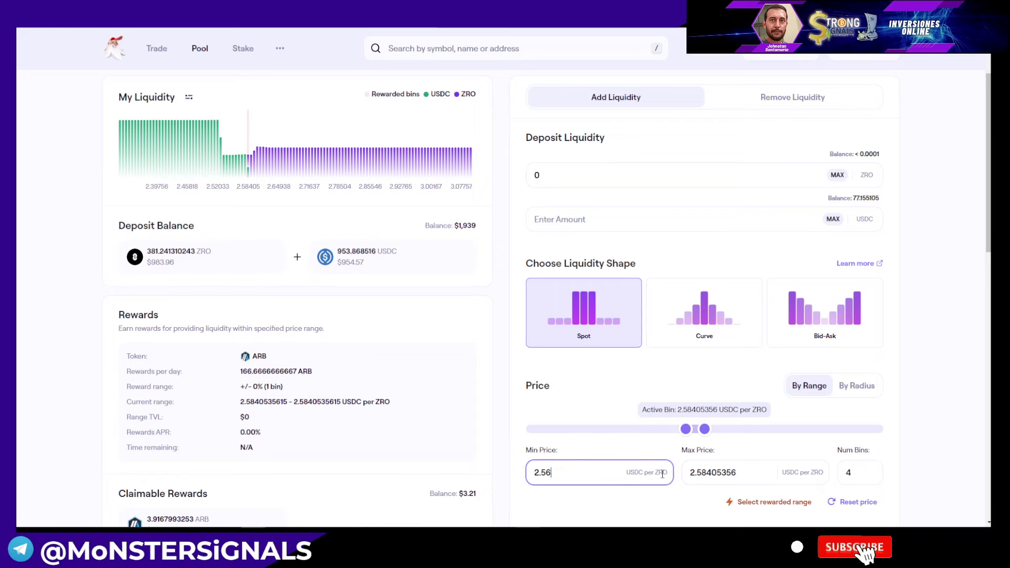
key(Tab)
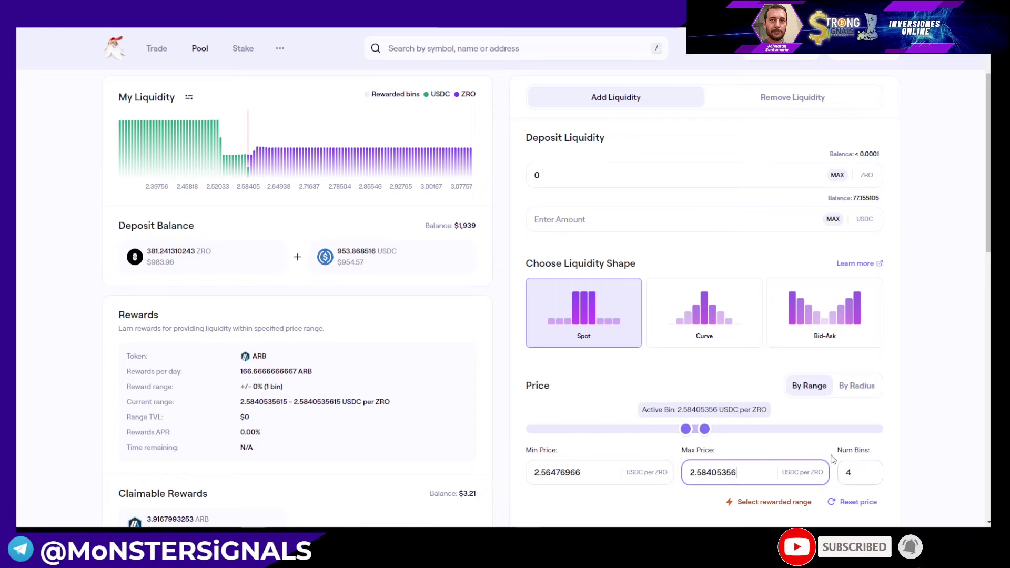
click(832, 221)
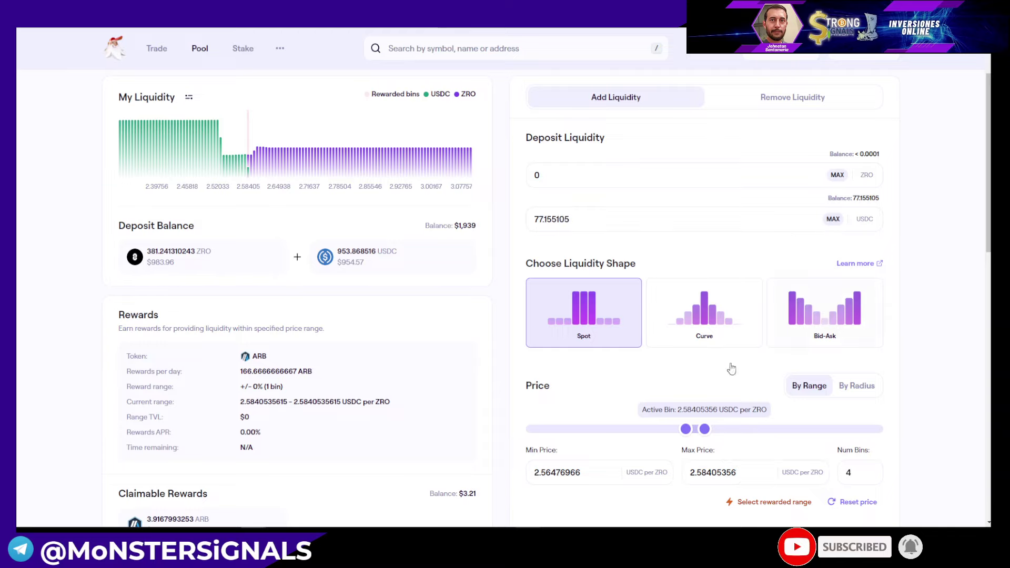
- Approve USDC for the deposit and add the liquidity to the pool with the Spot shape
scroll(670, 437, down, 2)
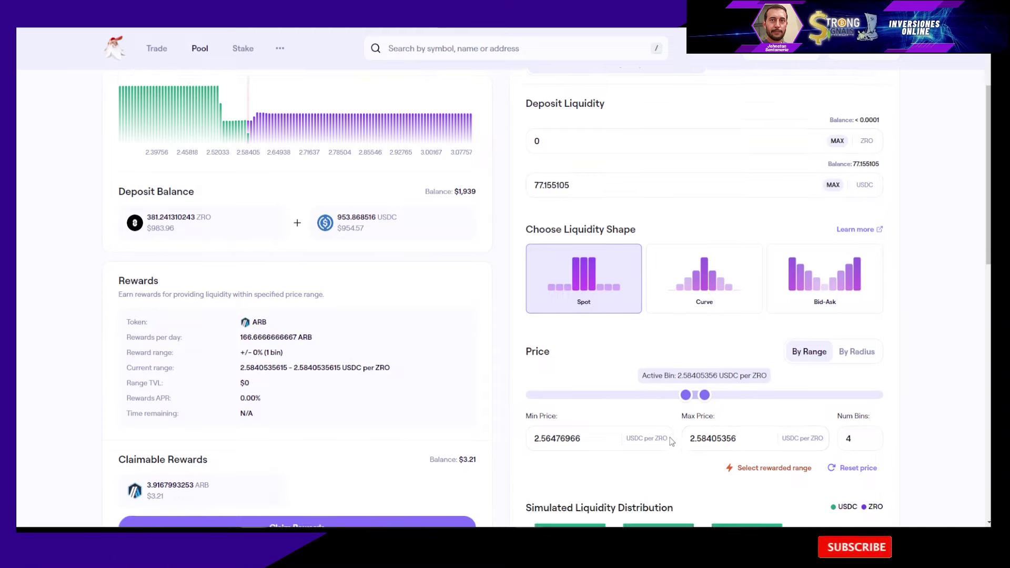
scroll(670, 437, down, 5)
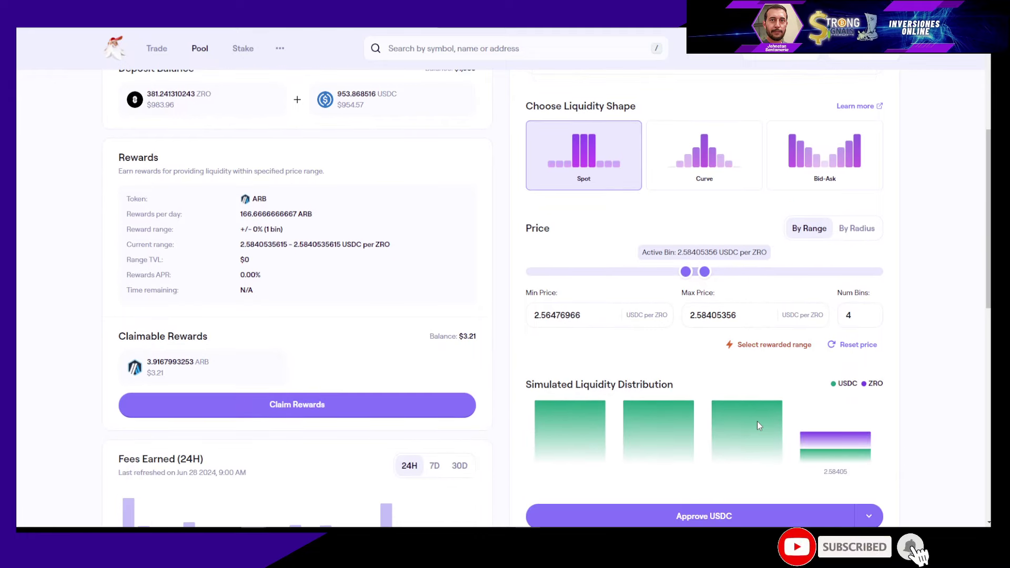
scroll(572, 439, down, 4)
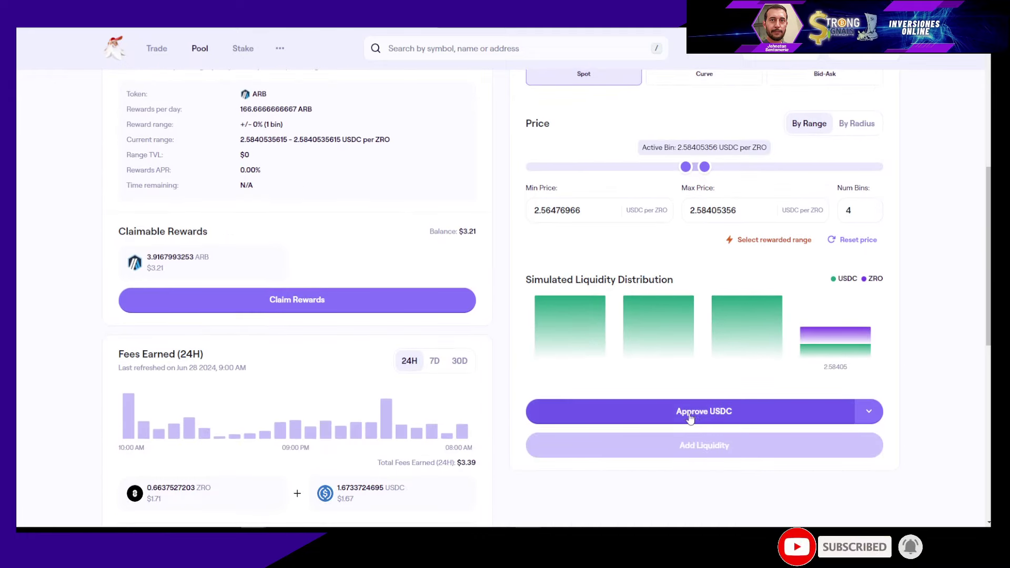
click(703, 415)
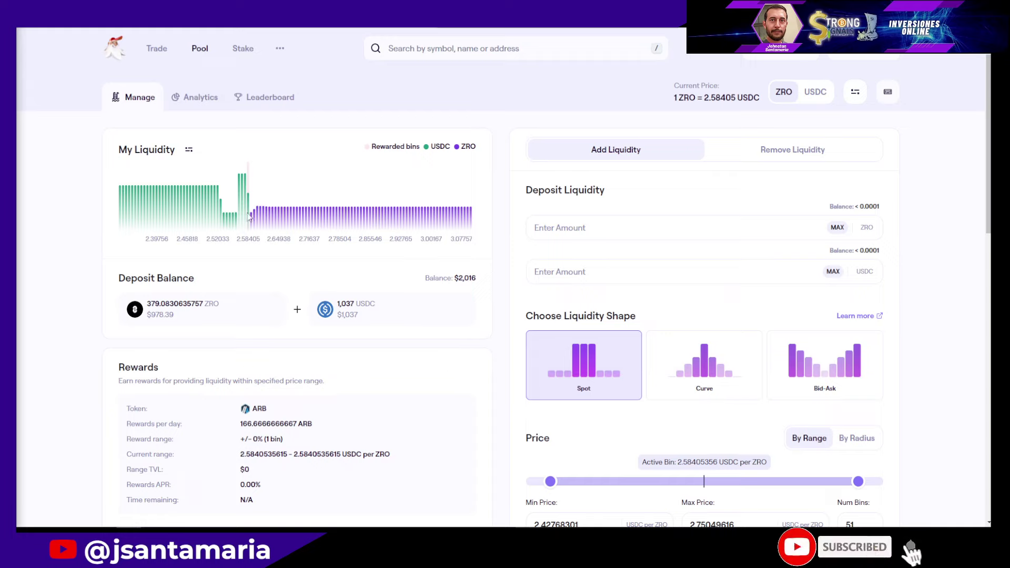
- Examine the redistributed liquidity in the chart, the deposit balance, the claimable ARB rewards and the 24-hour fee total
mouse_move(268, 211)
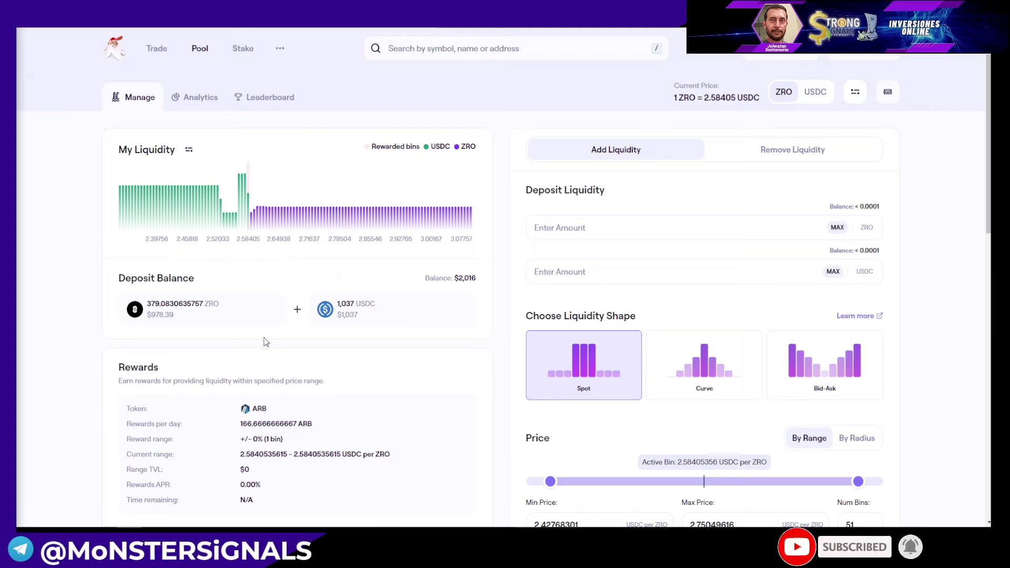
scroll(445, 403, up, 1)
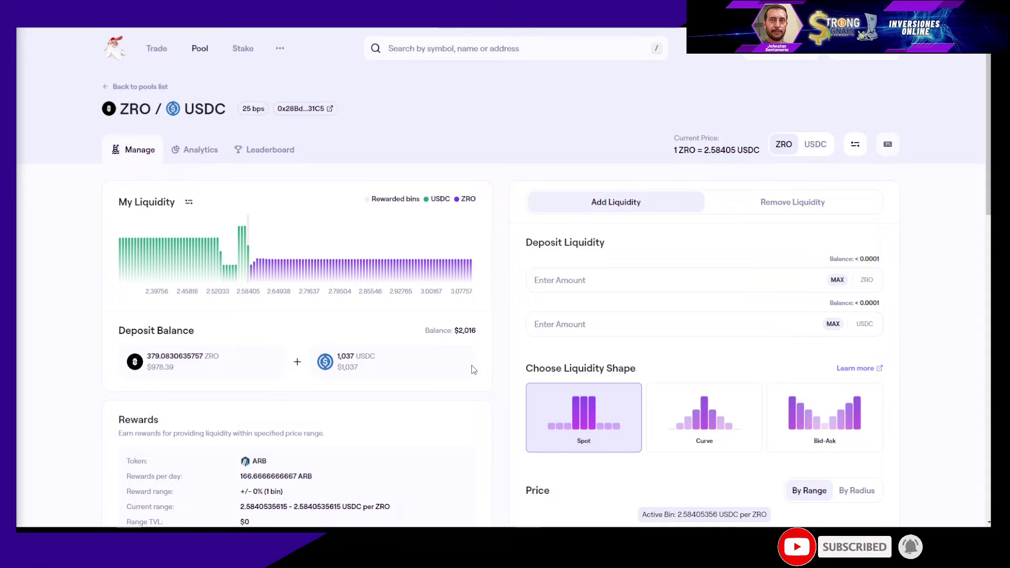
scroll(473, 370, down, 3)
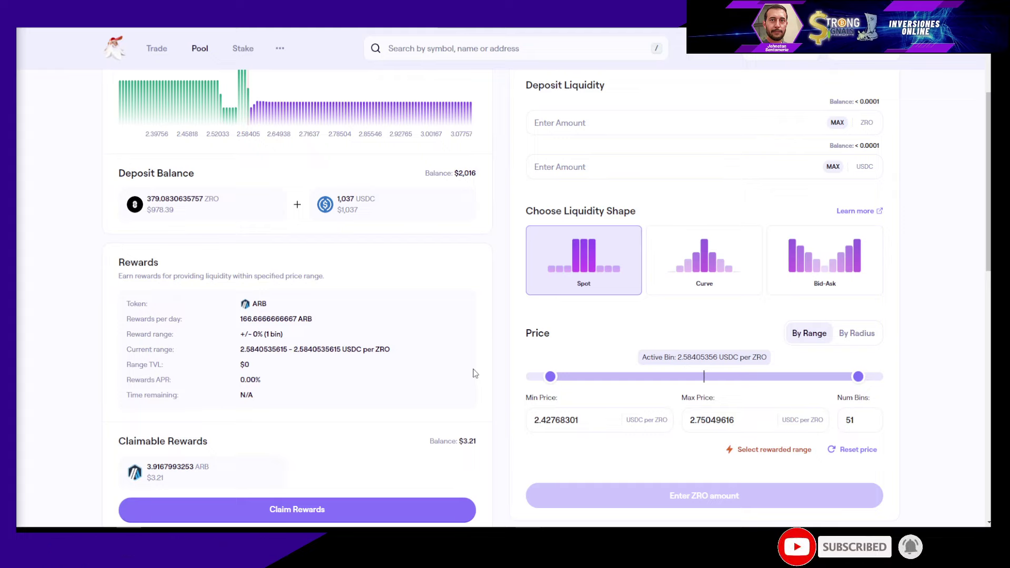
scroll(475, 373, down, 1)
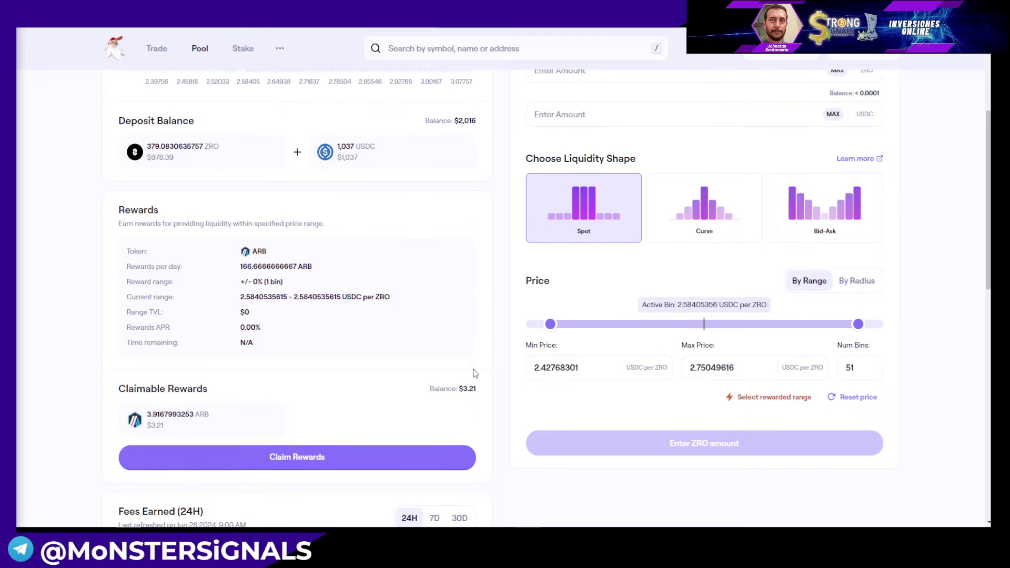
scroll(476, 374, down, 1)
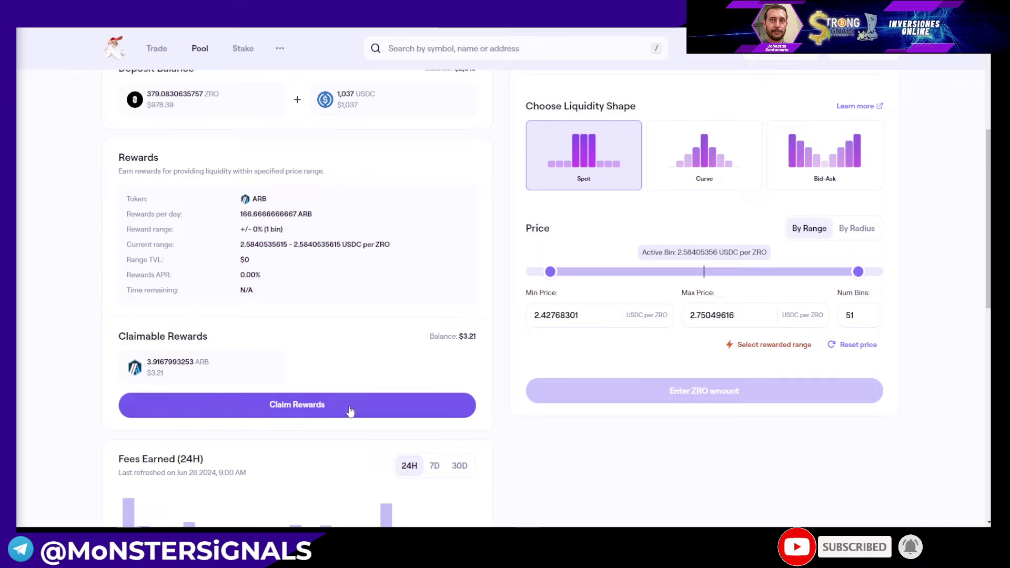
scroll(362, 404, down, 2)
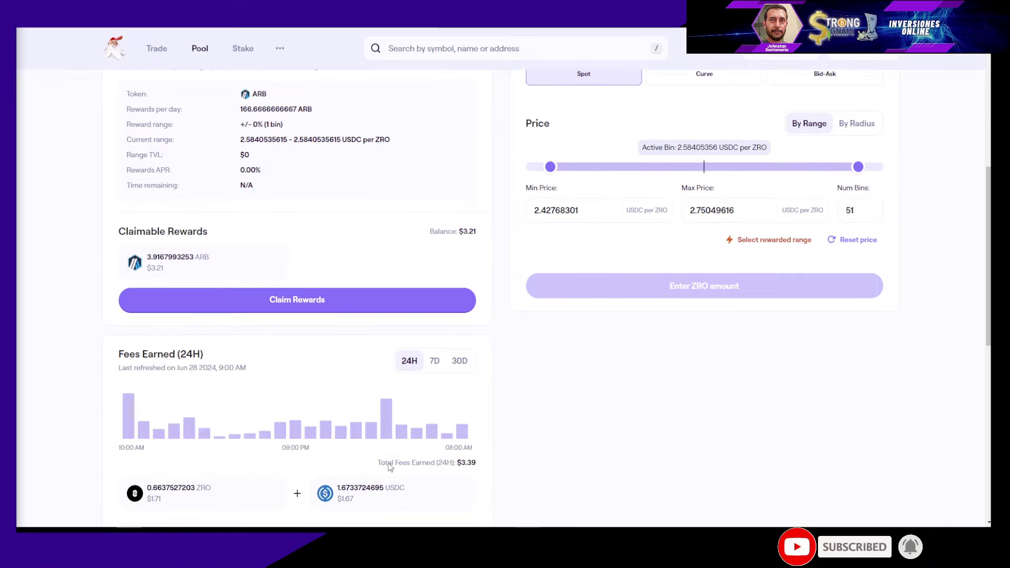
scroll(259, 336, down, 1)
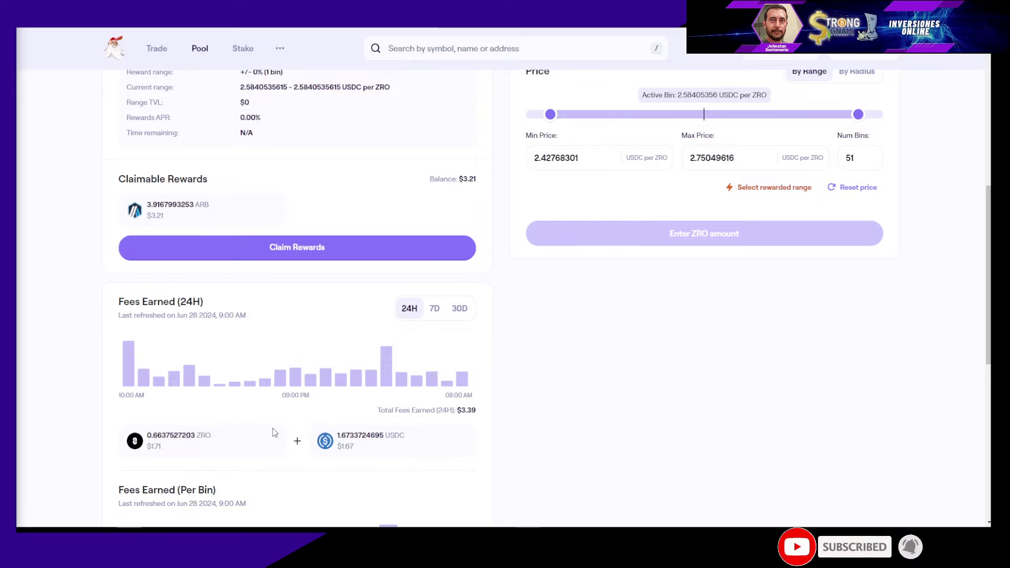
scroll(272, 428, up, 7)
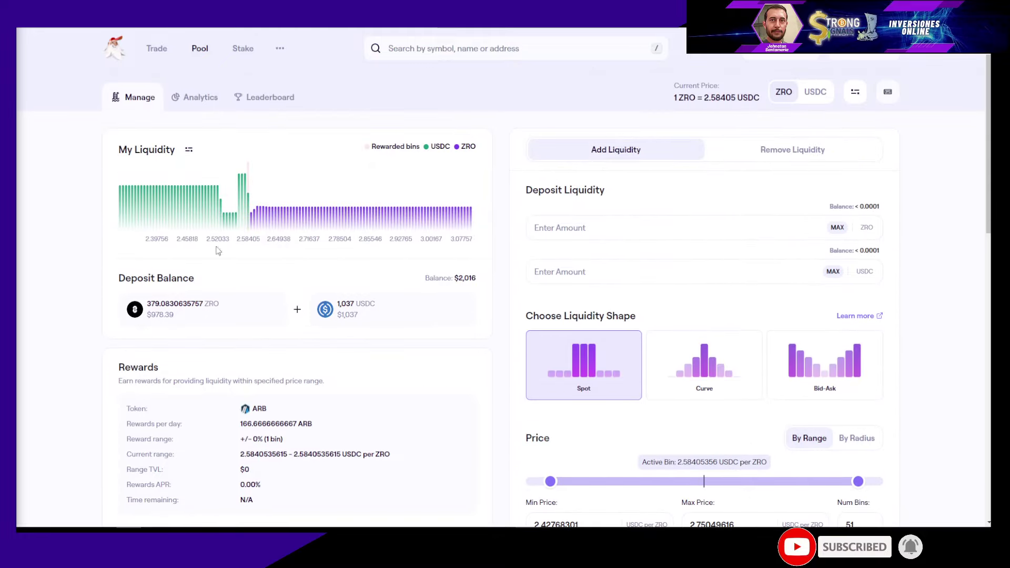
scroll(412, 396, down, 3)
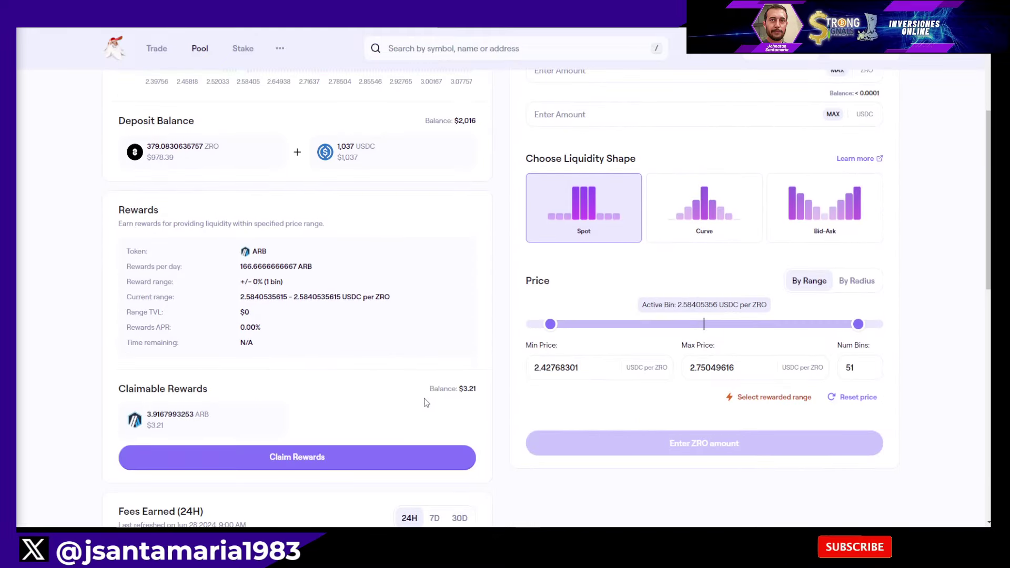
scroll(417, 497, down, 2)
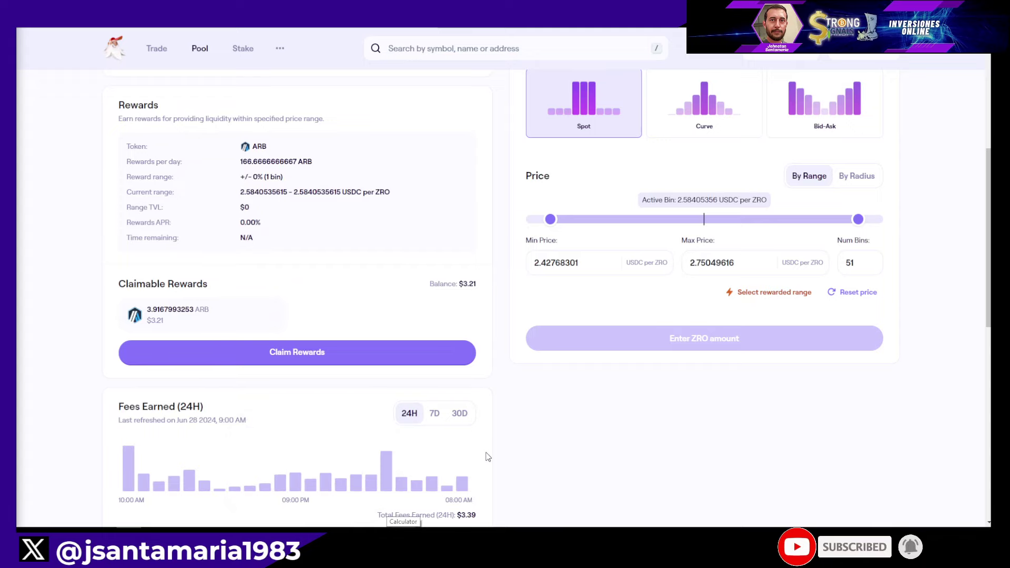
scroll(485, 456, up, 4)
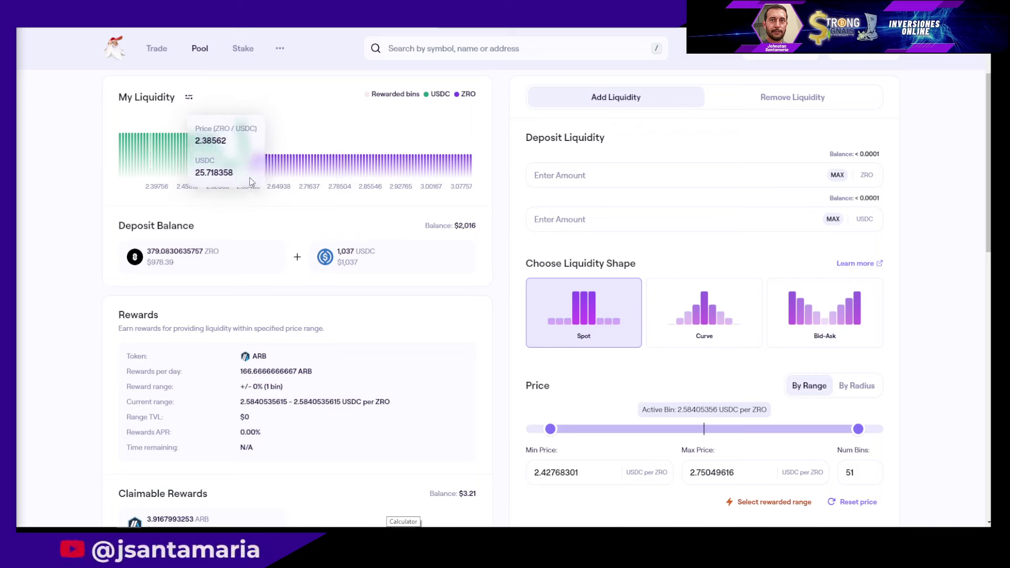
scroll(462, 411, up, 2)
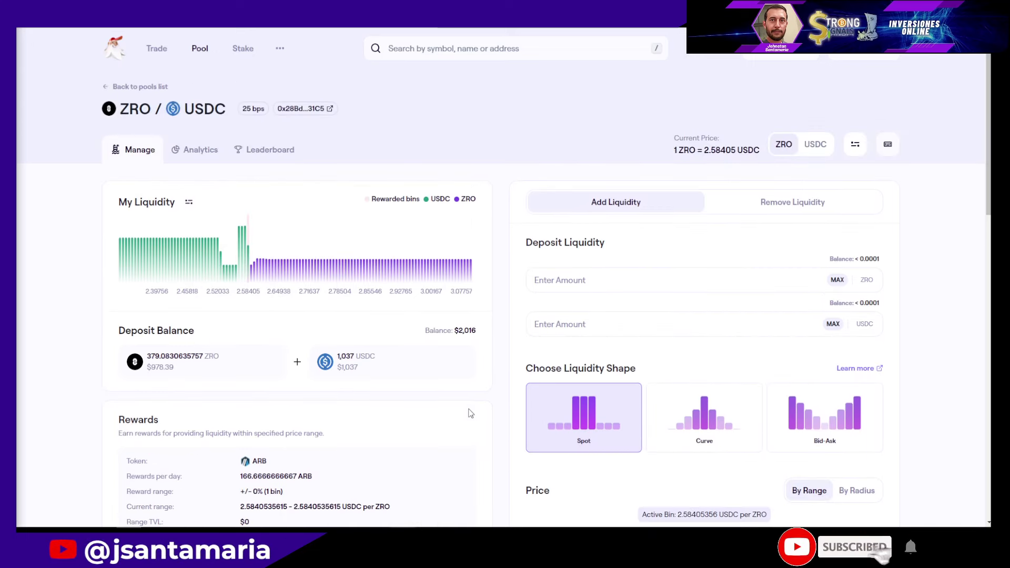
- Review the fees earned per bin since the last deposit and the hourly fees over the past 24 hours
scroll(507, 394, down, 4)
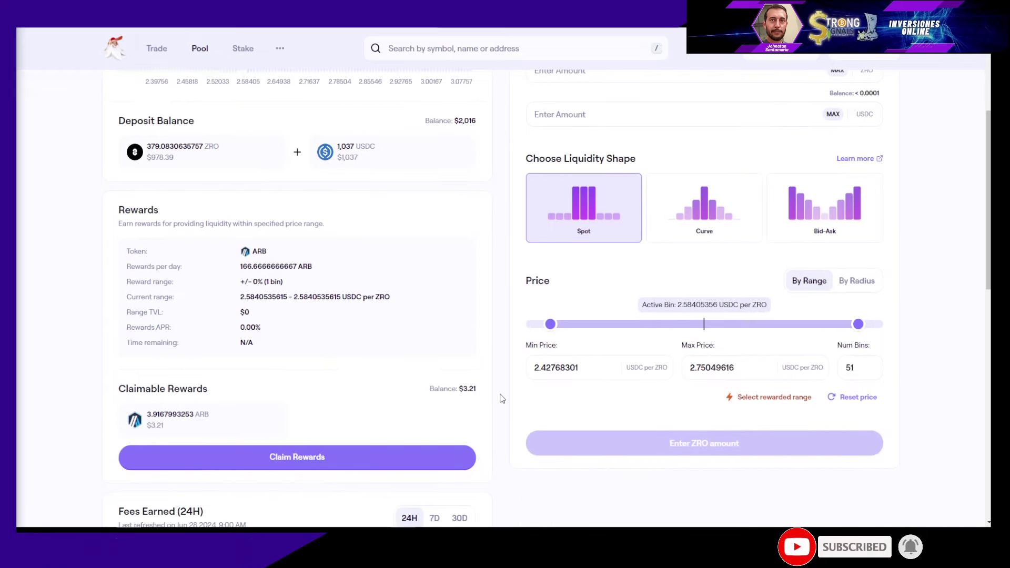
scroll(501, 398, down, 1)
scroll(525, 398, down, 2)
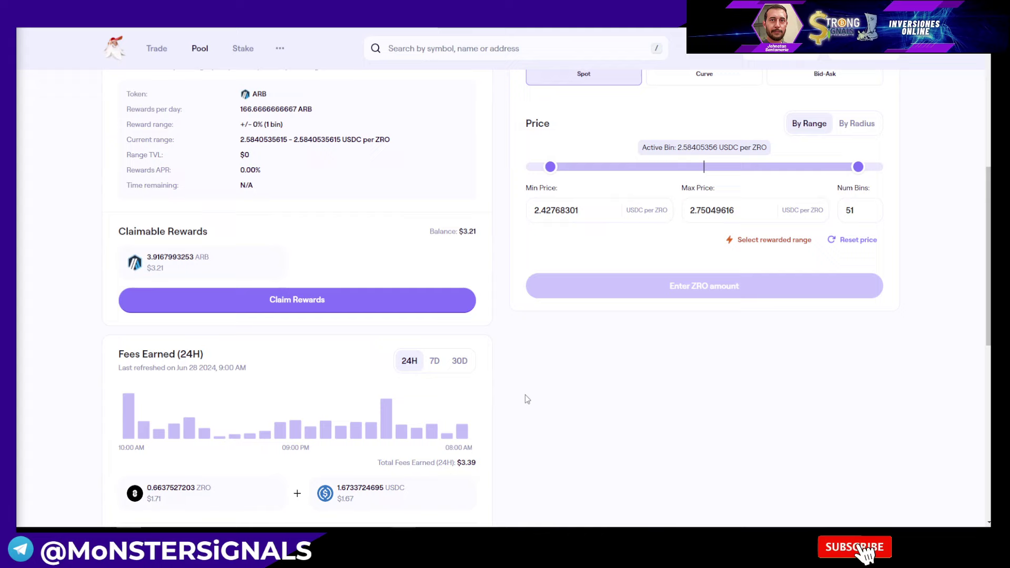
scroll(548, 397, down, 1)
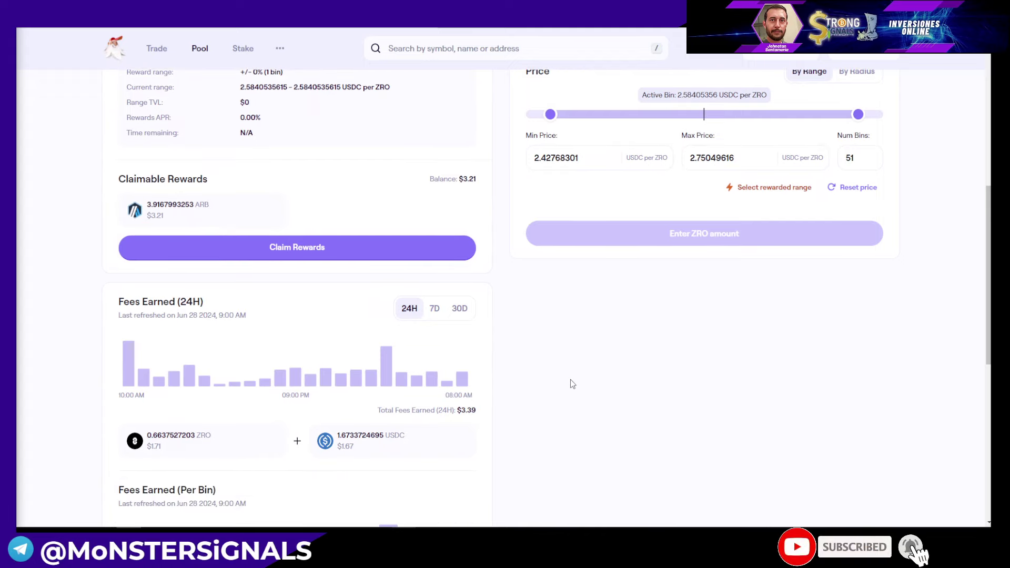
scroll(572, 383, down, 3)
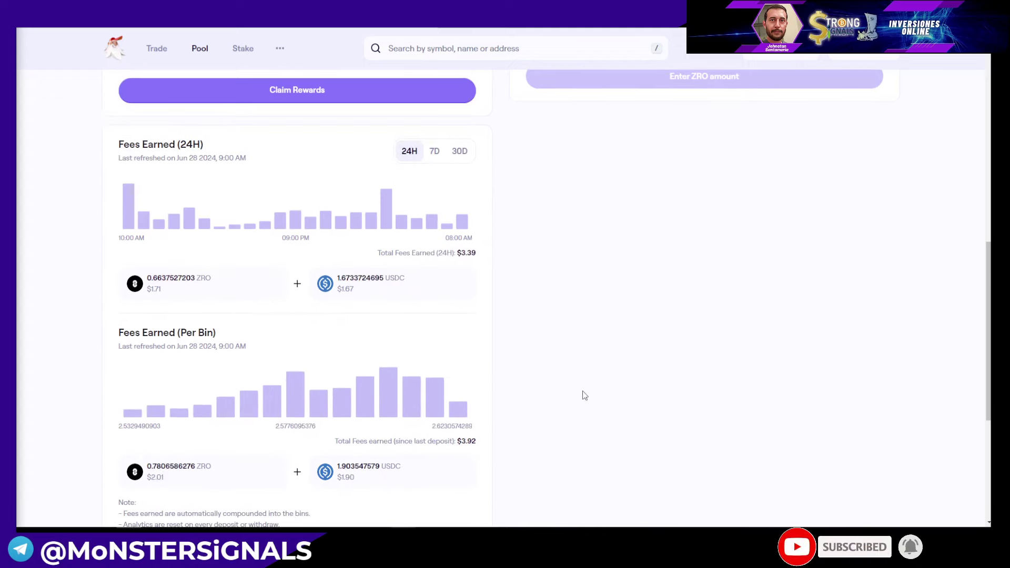
scroll(584, 396, down, 1)
mouse_move(290, 356)
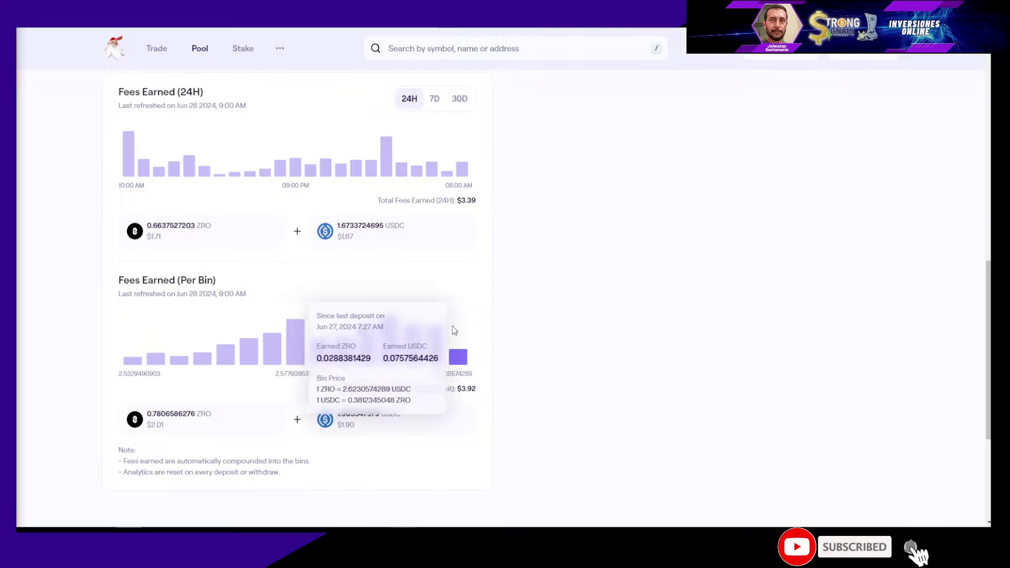
scroll(455, 331, up, 2)
mouse_move(280, 284)
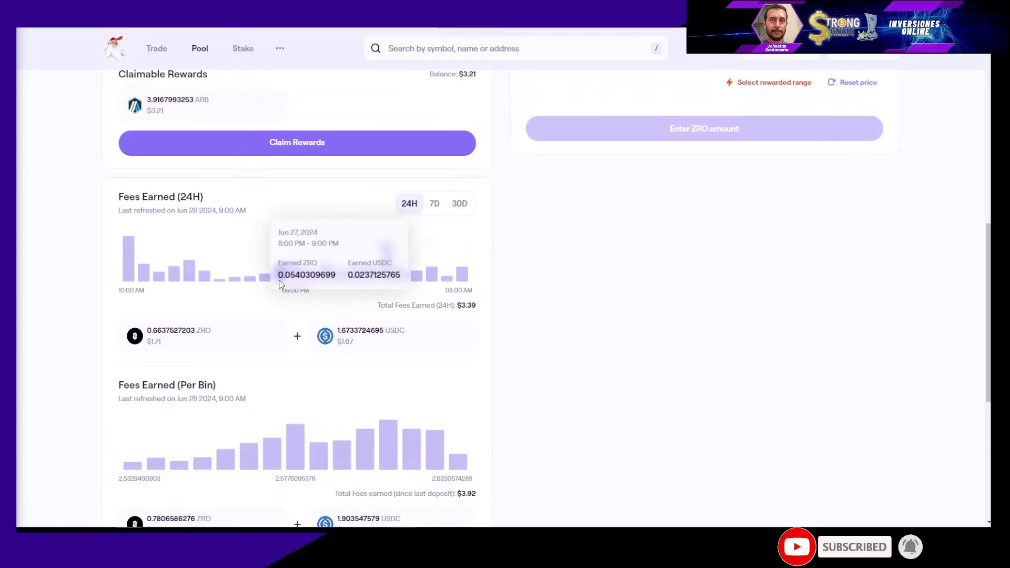
- Show the fees earned over 7 days and compare them with the fees per bin and the claimable rewards
click(435, 204)
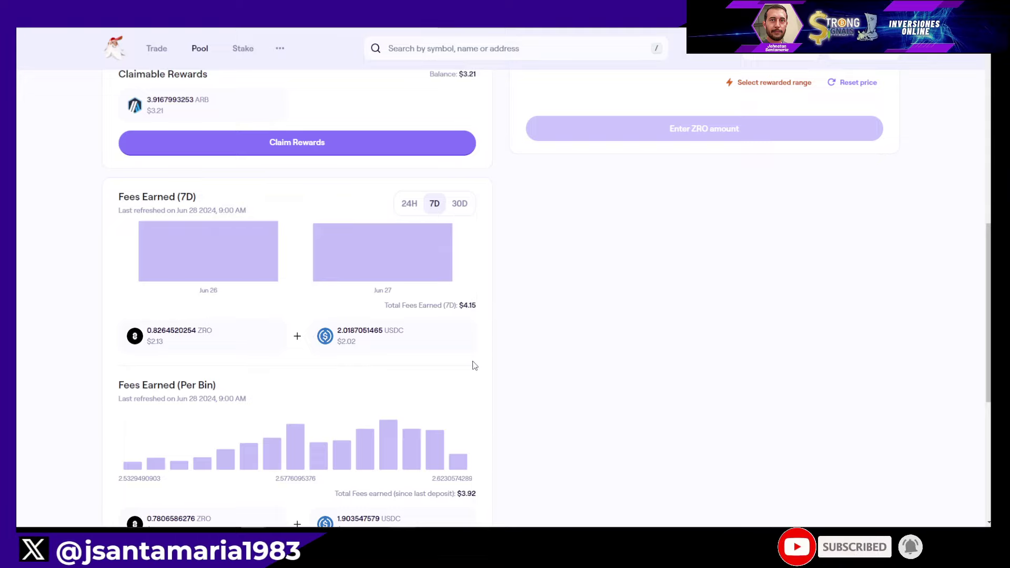
scroll(475, 366, down, 1)
scroll(592, 354, down, 1)
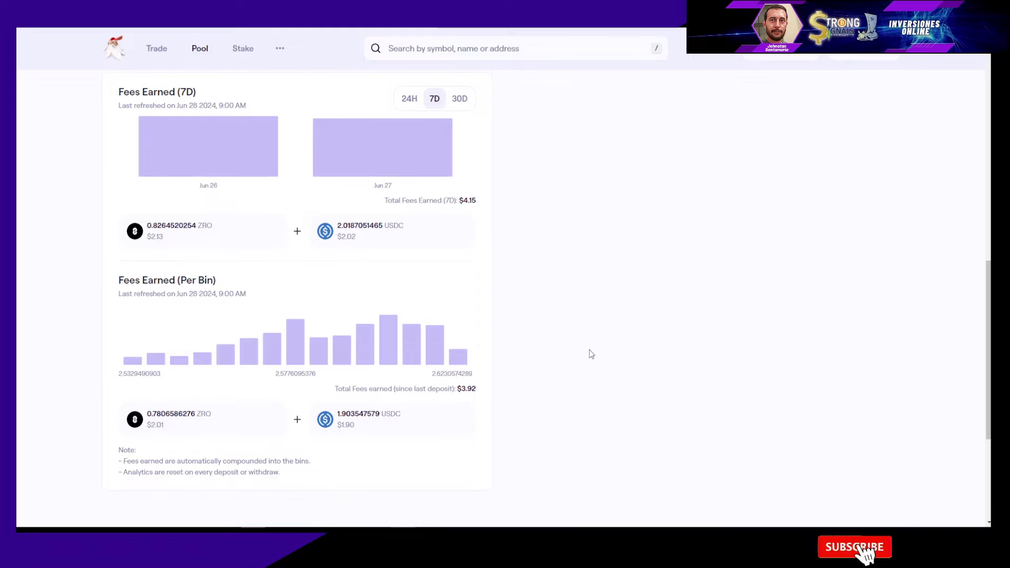
scroll(678, 382, up, 4)
scroll(579, 414, up, 8)
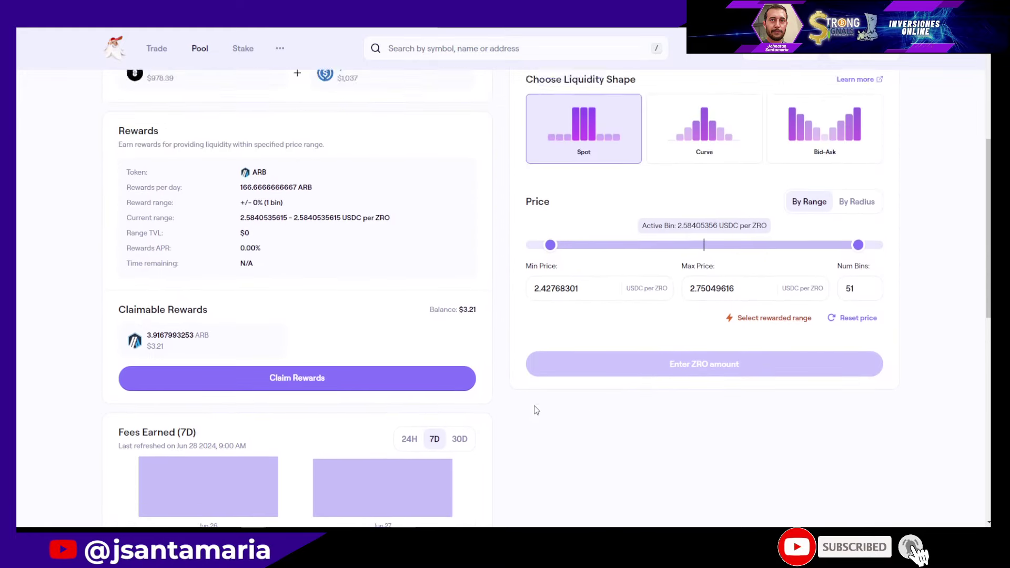